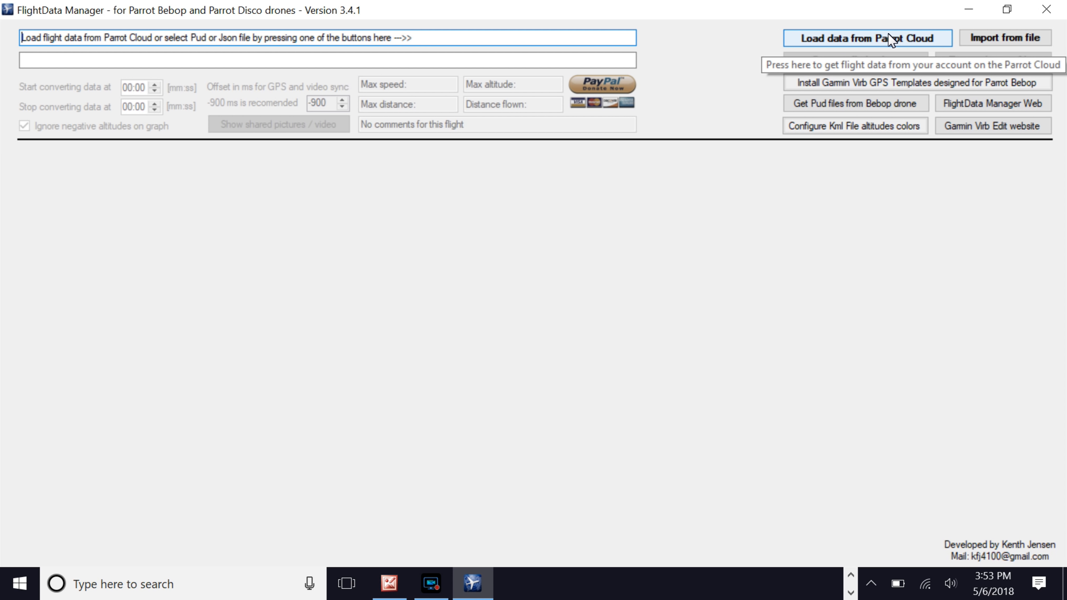
- Load the 30 Apr. 2018 flight from the Parrot Cloud flight list
{"action": "left_click", "coordinate": [892, 40]}
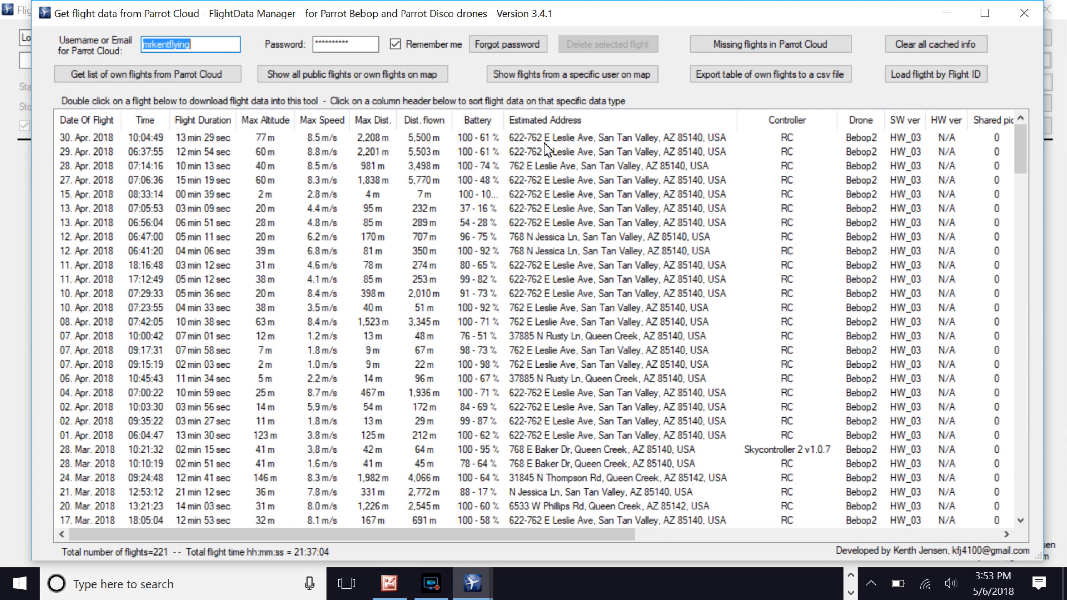
{"action": "left_click", "coordinate": [249, 140]}
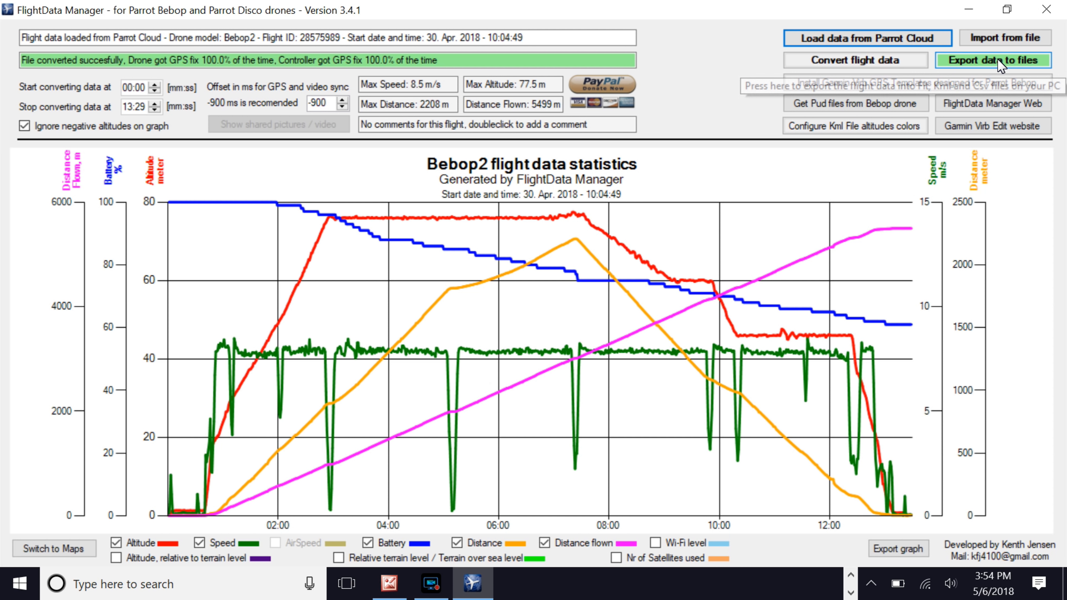
- Export the flight data files to the Bebop > YouTube Videos > 2018 folder, dismissing the messages and declining to open Google Earth
{"action": "left_click", "coordinate": [984, 63]}
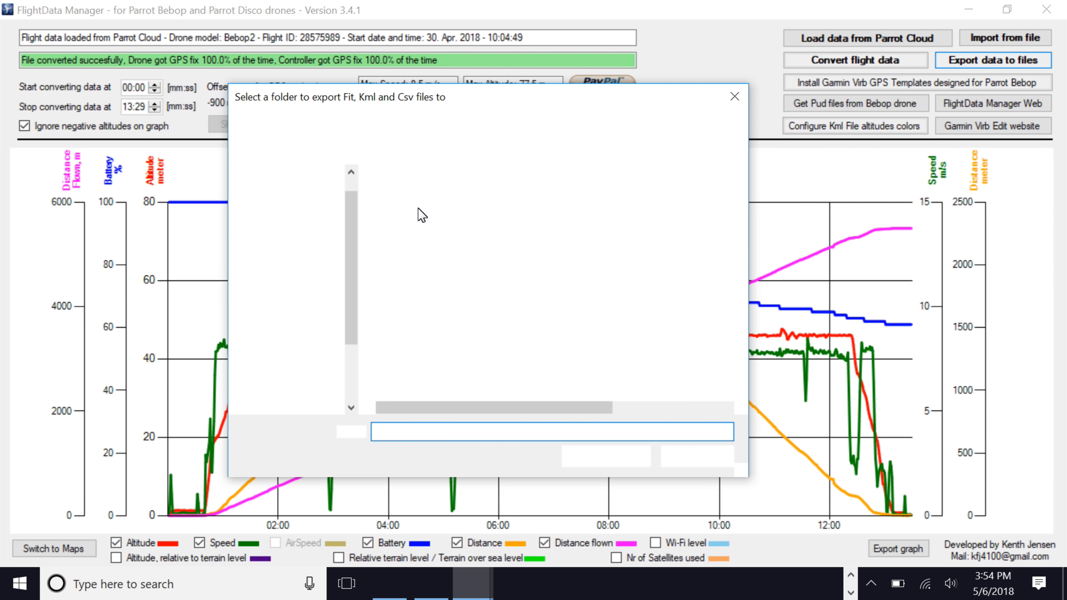
{"action": "left_click", "coordinate": [284, 261]}
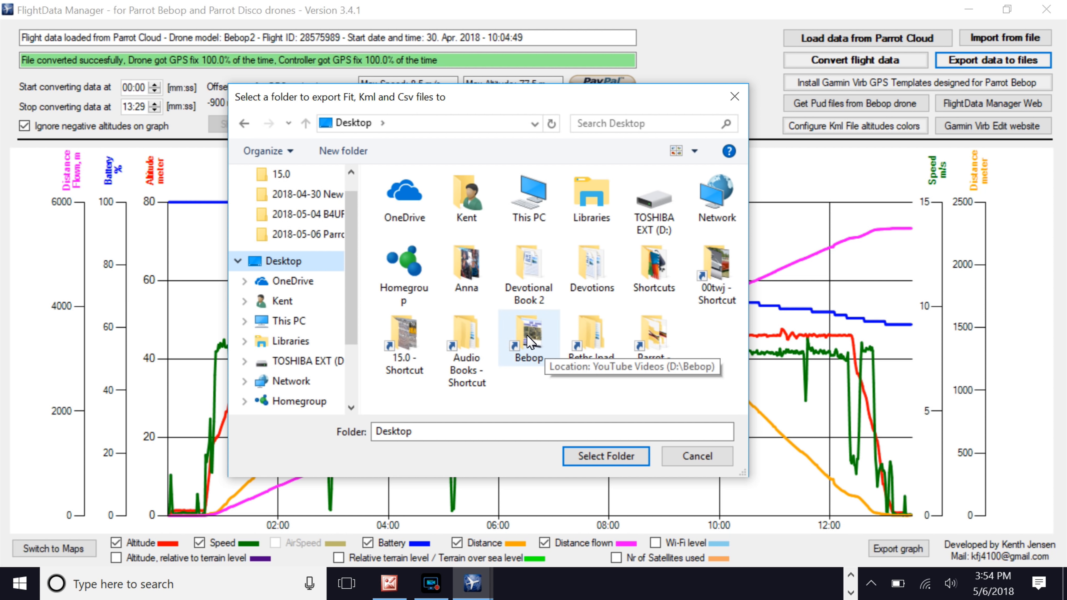
{"action": "double_click", "coordinate": [530, 341]}
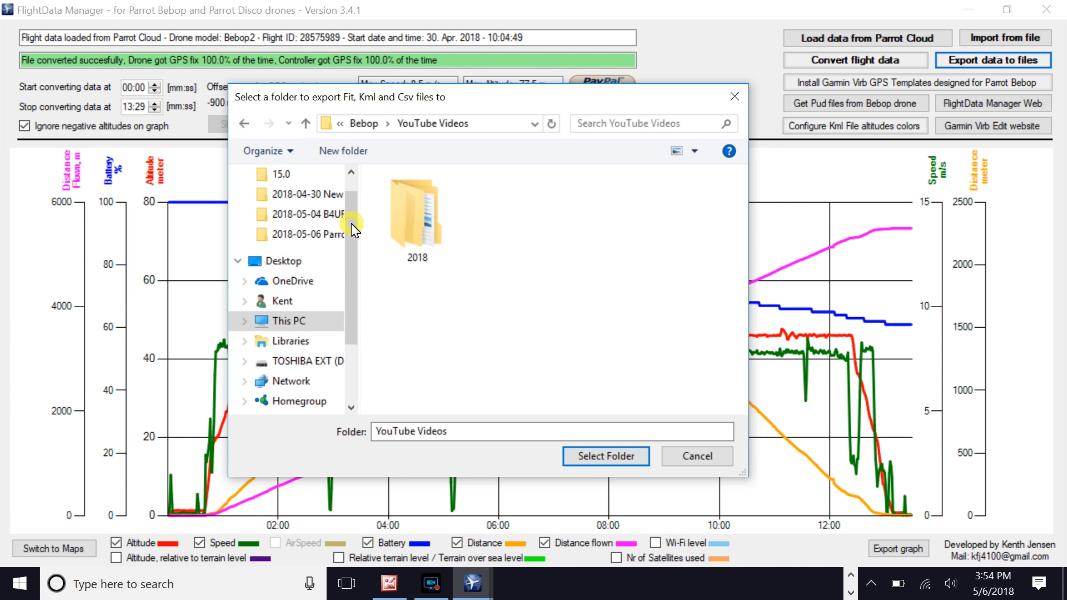
{"action": "left_click", "coordinate": [414, 224]}
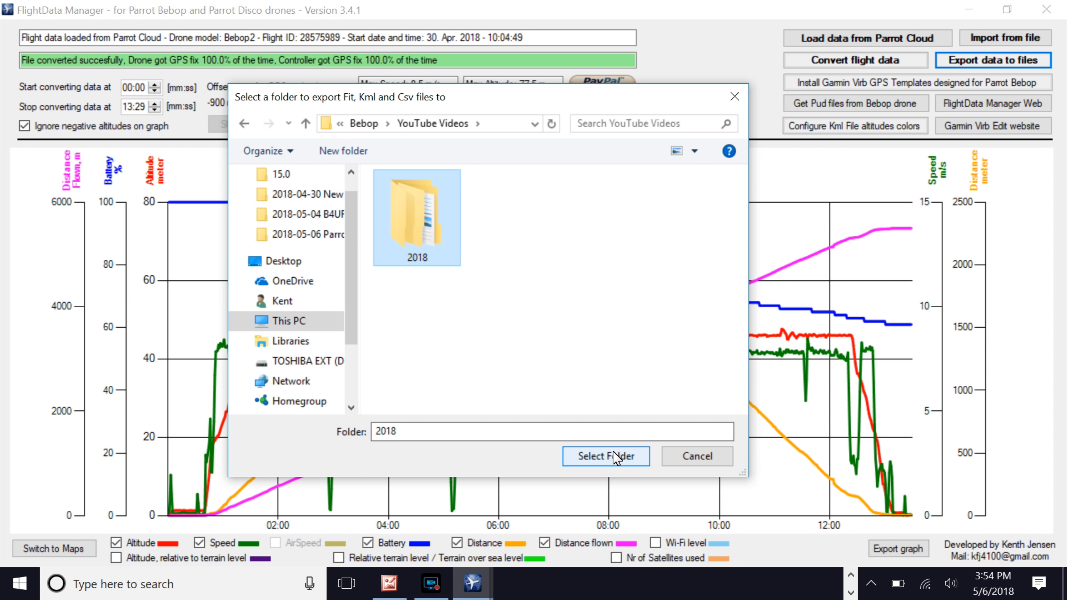
{"action": "left_click", "coordinate": [620, 458]}
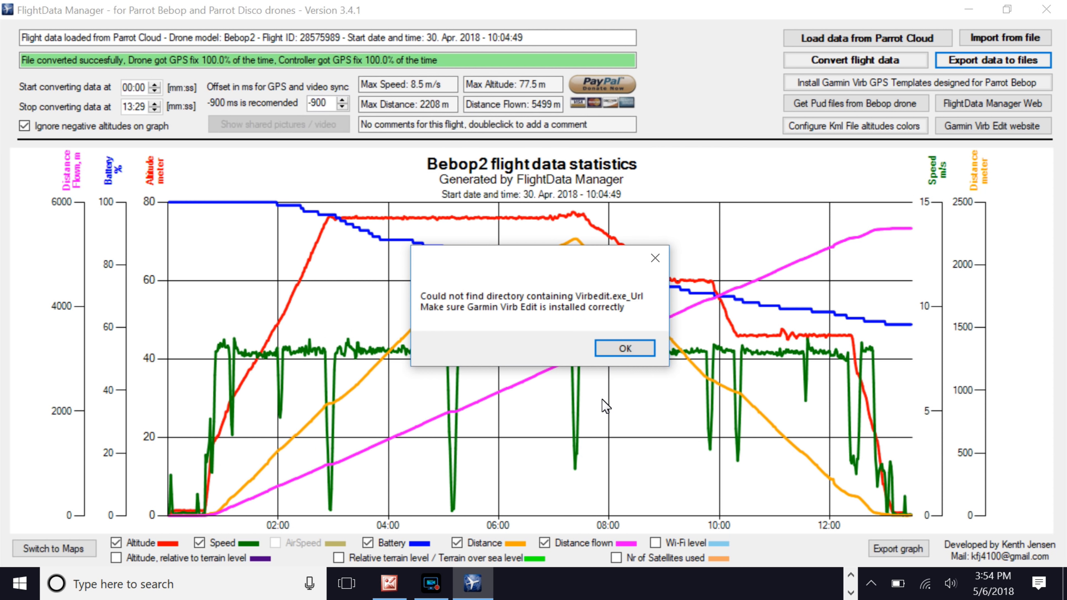
{"action": "left_click", "coordinate": [627, 348]}
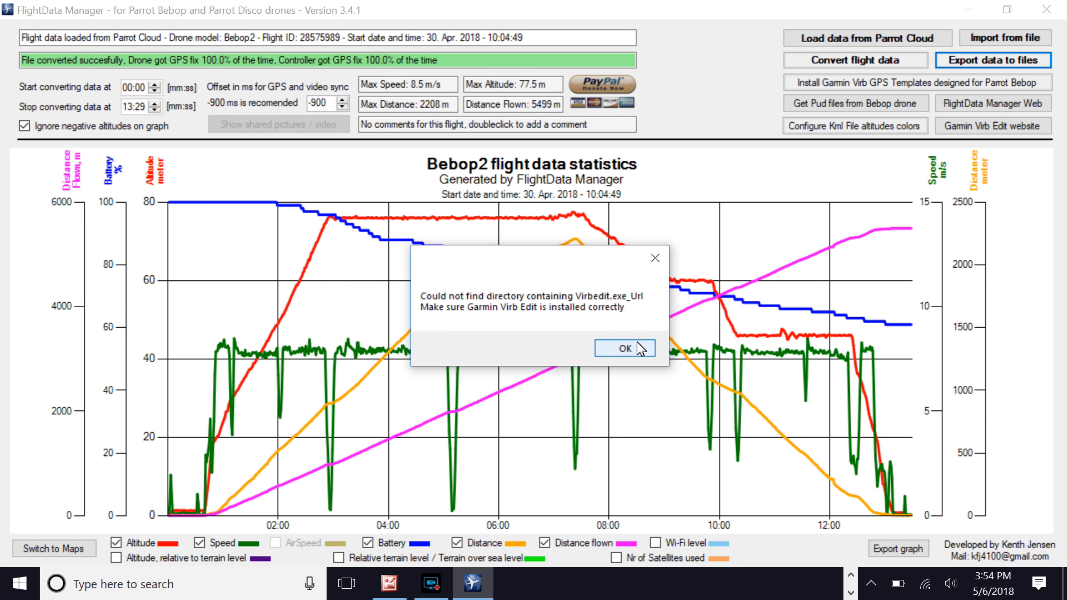
{"action": "left_click", "coordinate": [633, 348]}
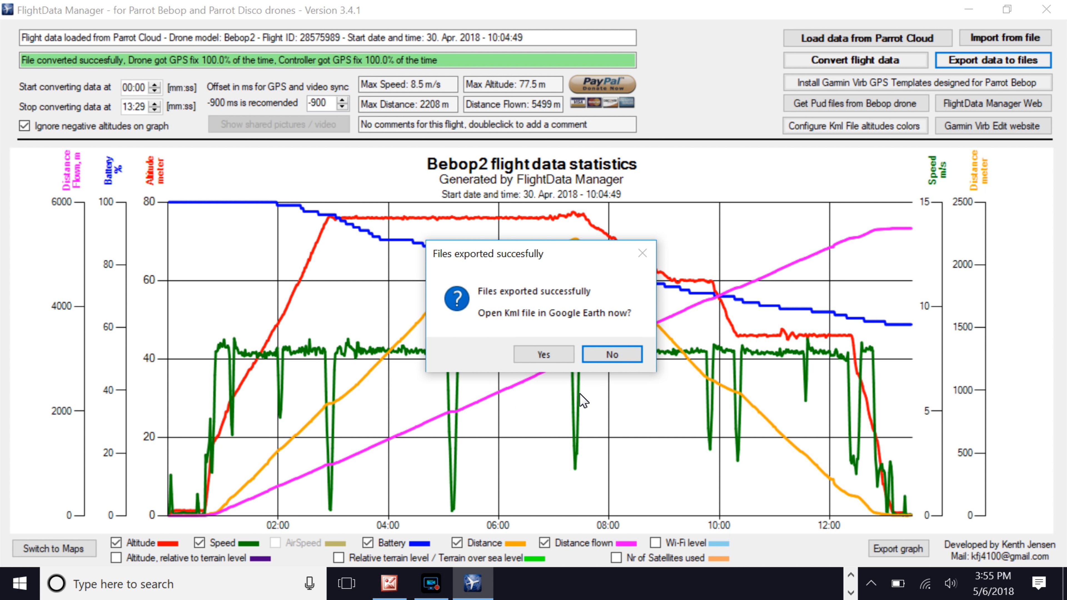
{"action": "left_click", "coordinate": [628, 359]}
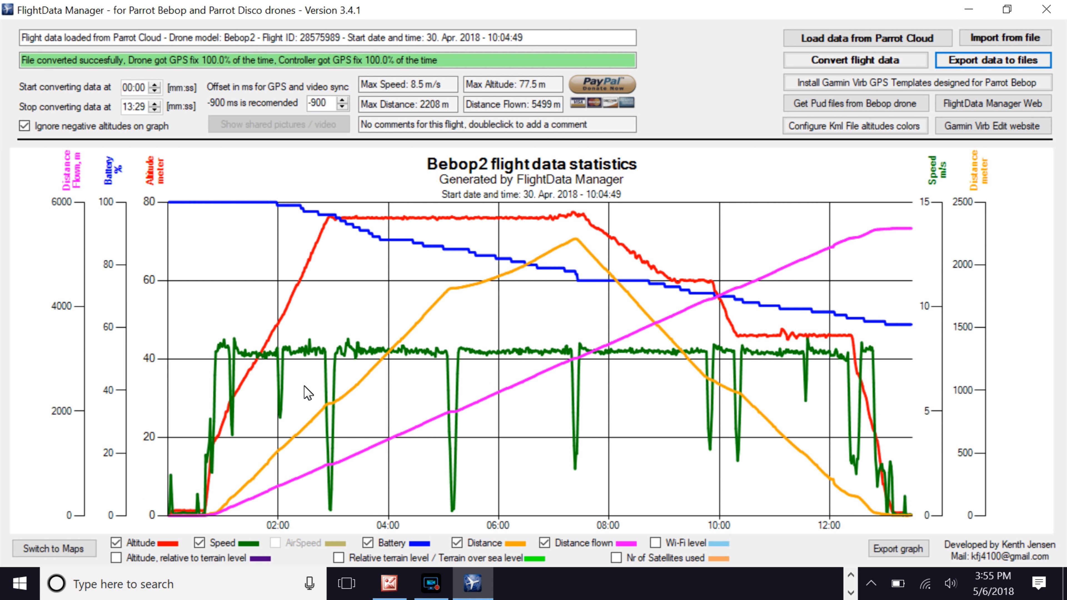
- Switch to the map view of the flight path, then back to the graphs
{"action": "left_click", "coordinate": [66, 551]}
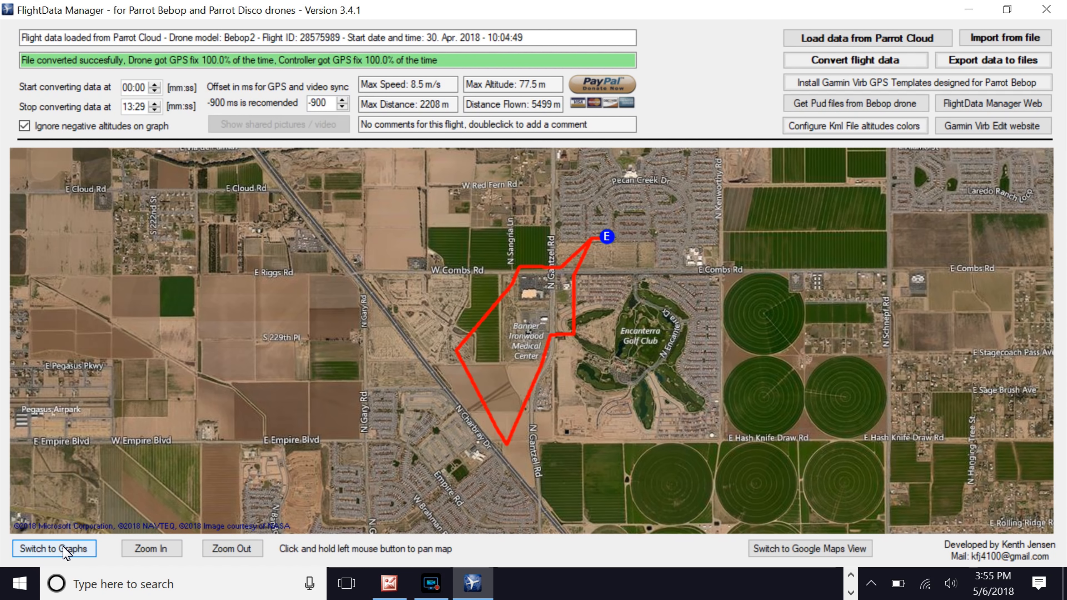
{"action": "left_click", "coordinate": [42, 551]}
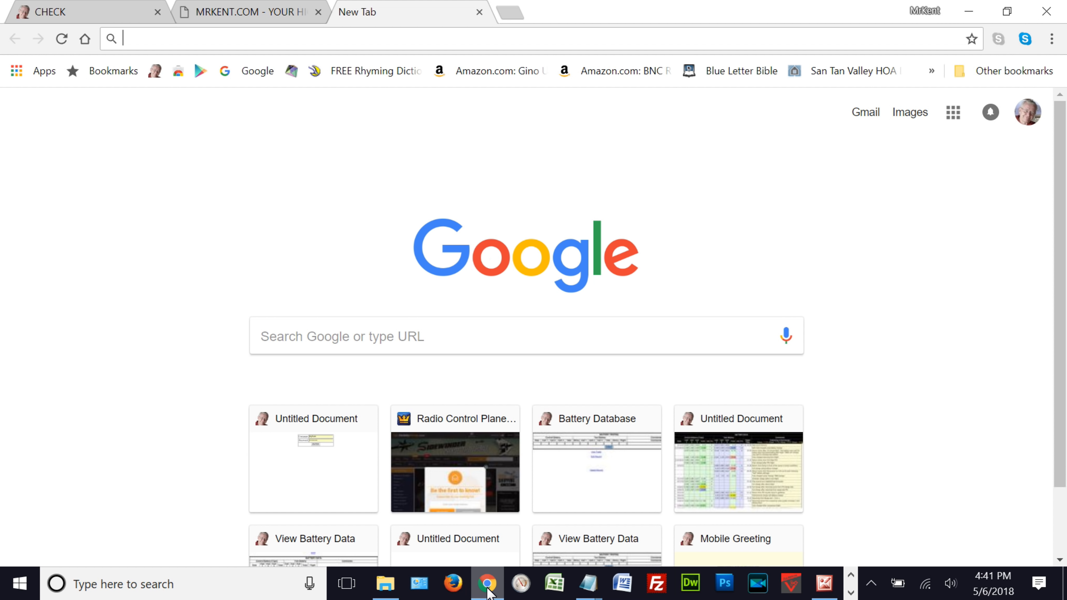
- In Chrome, search for vlc player and open the VLC for Windows download page
{"action": "type", "text": "vlc"}
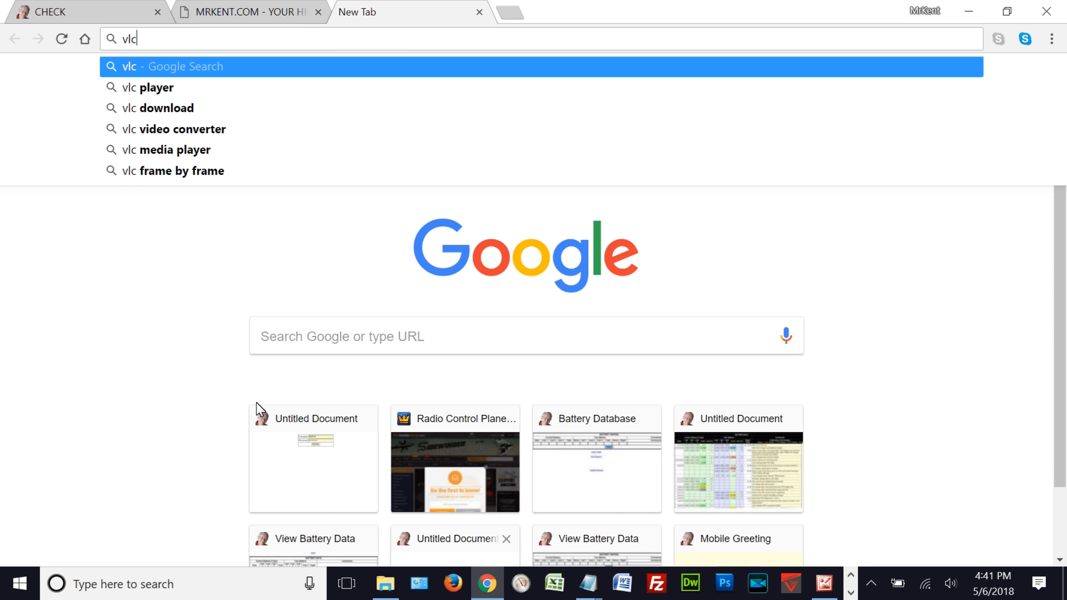
{"action": "left_click", "coordinate": [156, 89]}
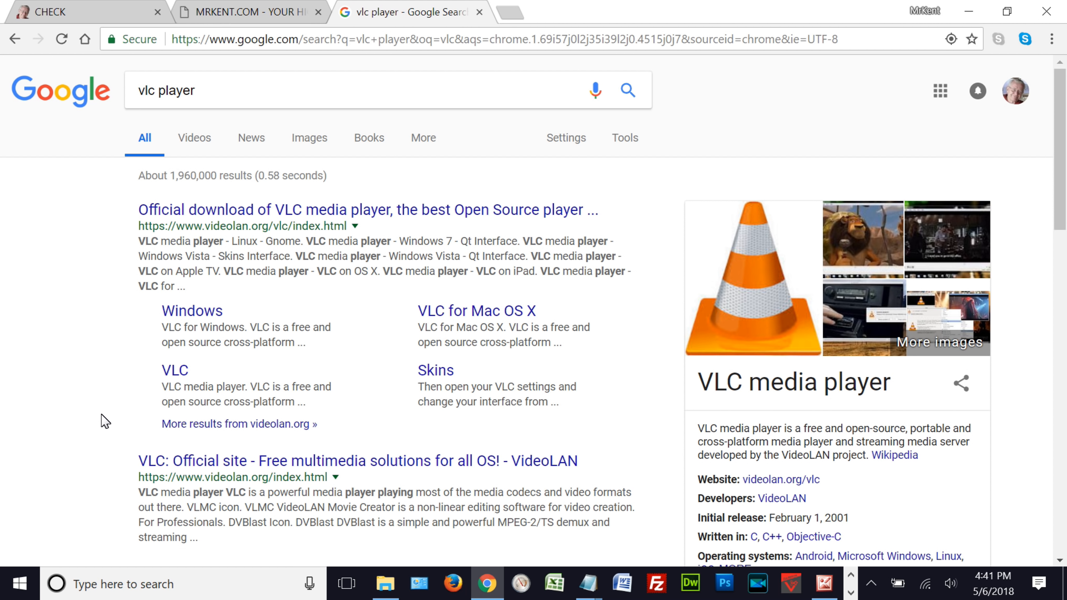
{"action": "left_click", "coordinate": [213, 317]}
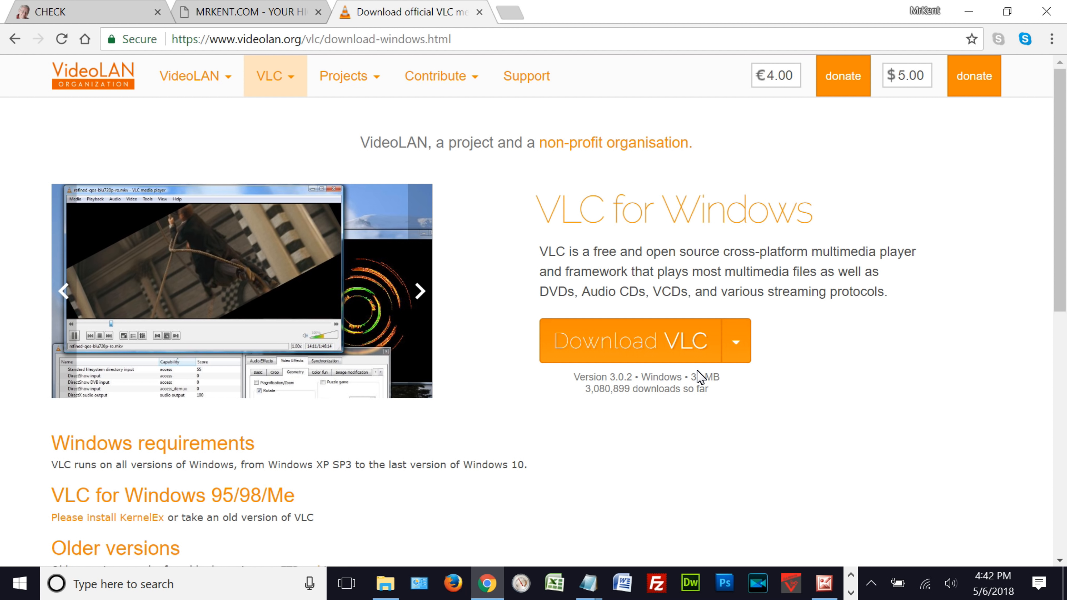
- Open the Bebop Drone Files page from the mrkent.com Misc Misc menu and look over its download links
{"action": "left_click", "coordinate": [265, 18]}
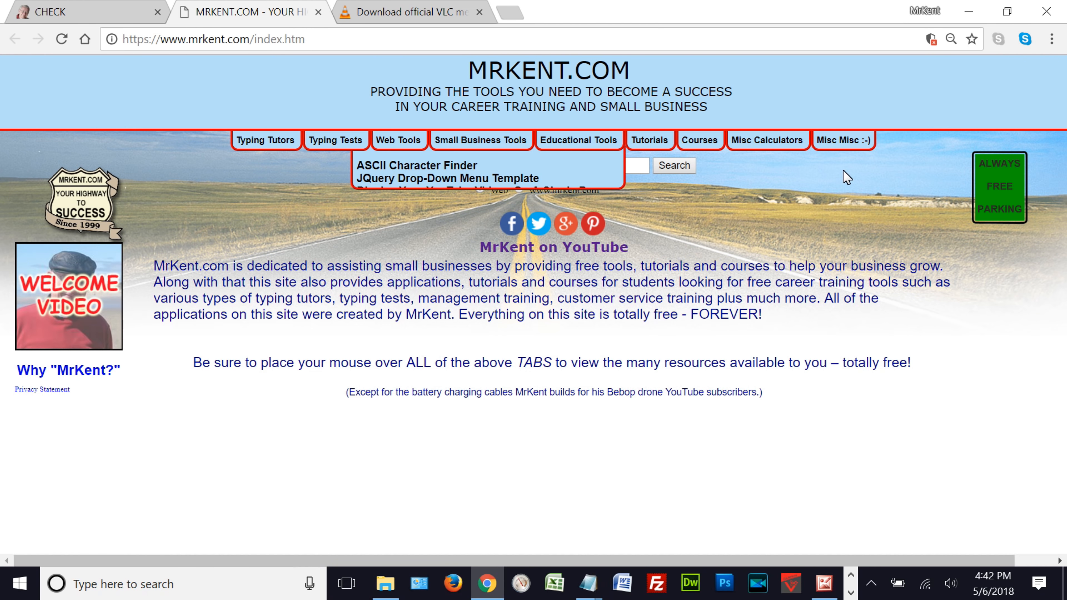
{"action": "mouse_move", "coordinate": [843, 144]}
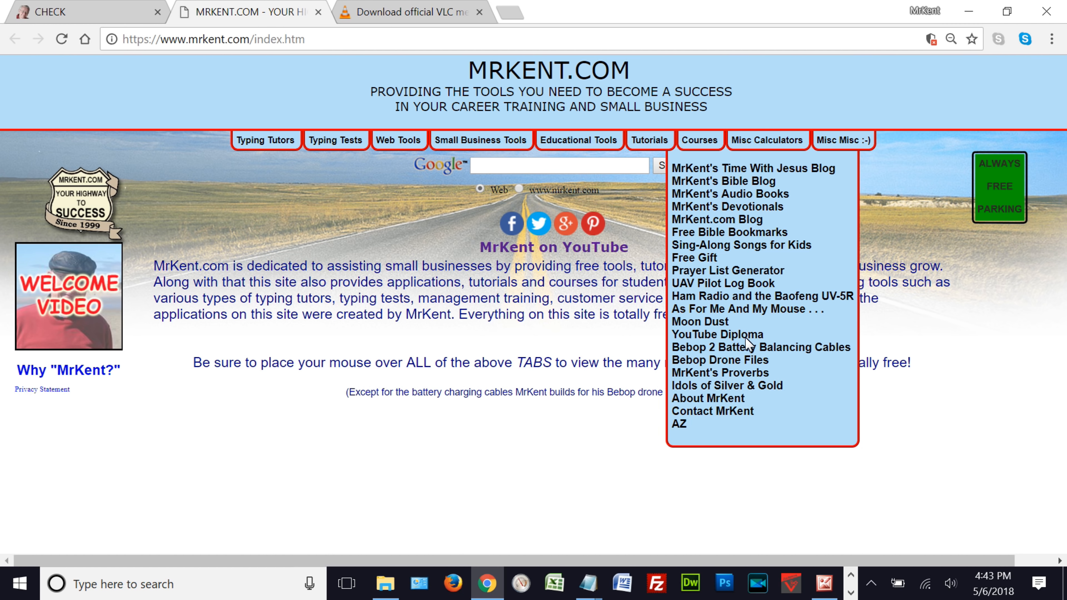
{"action": "left_click", "coordinate": [741, 362]}
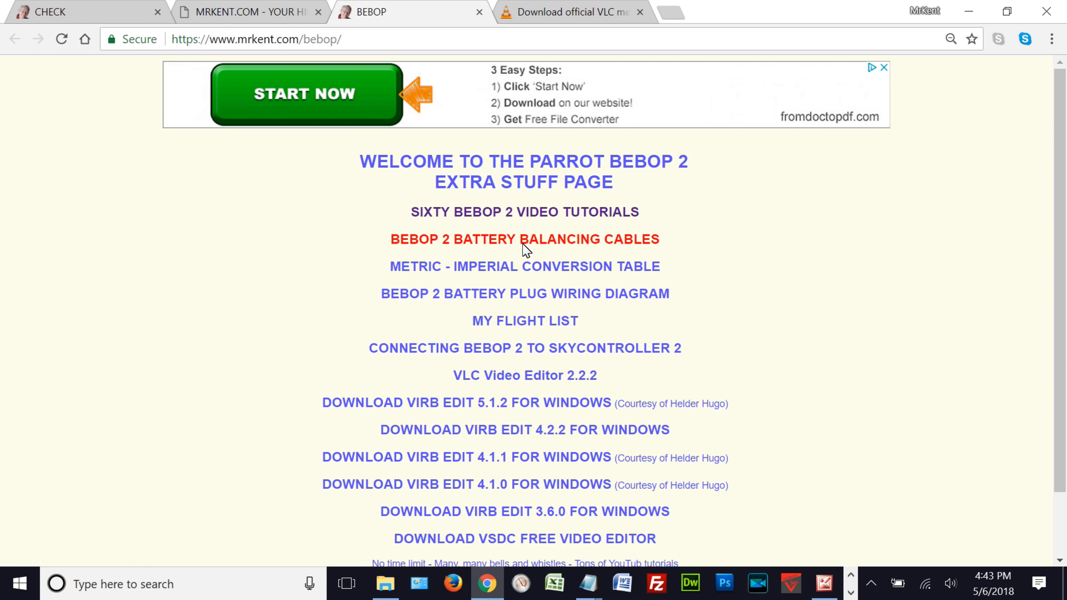
{"action": "scroll", "coordinate": [726, 269], "scroll_direction": "down", "scroll_amount": 2}
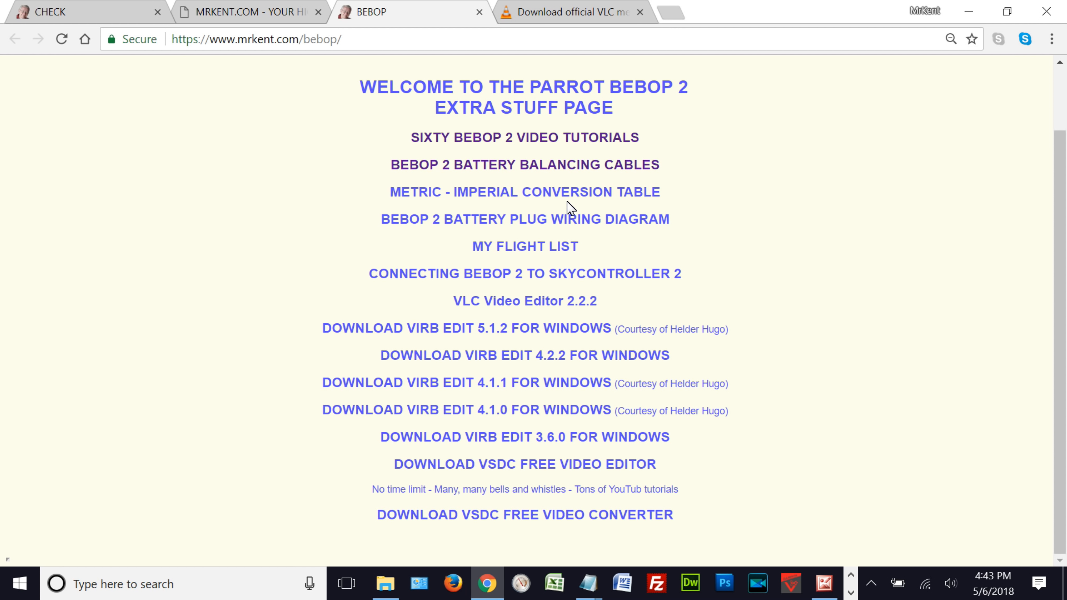
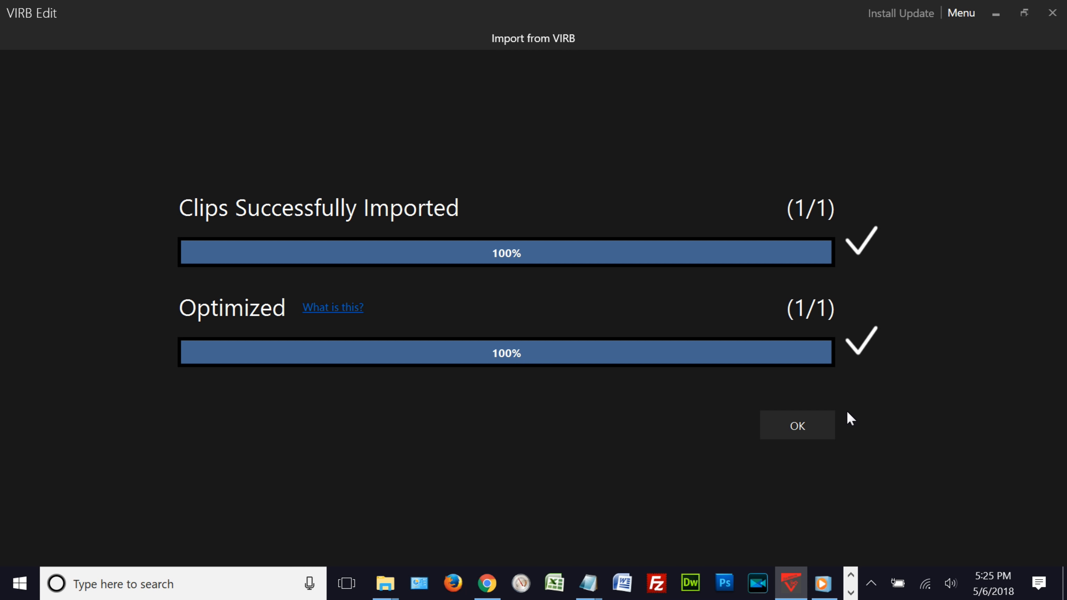
- Finish the clip import and add the flight for virb clip to the video timeline
{"action": "left_click", "coordinate": [812, 431]}
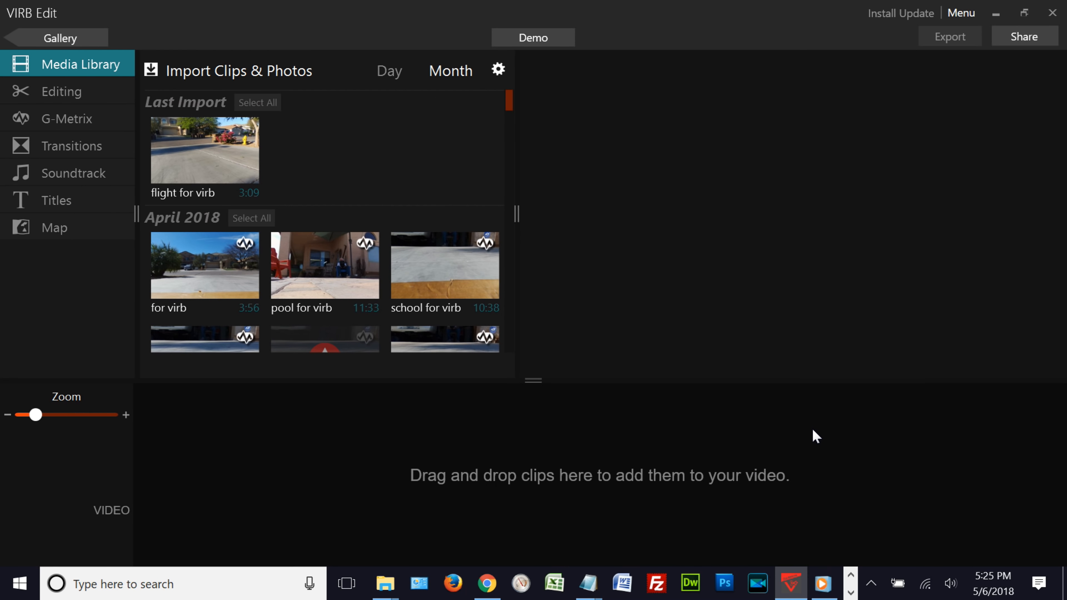
{"action": "left_click", "coordinate": [208, 155]}
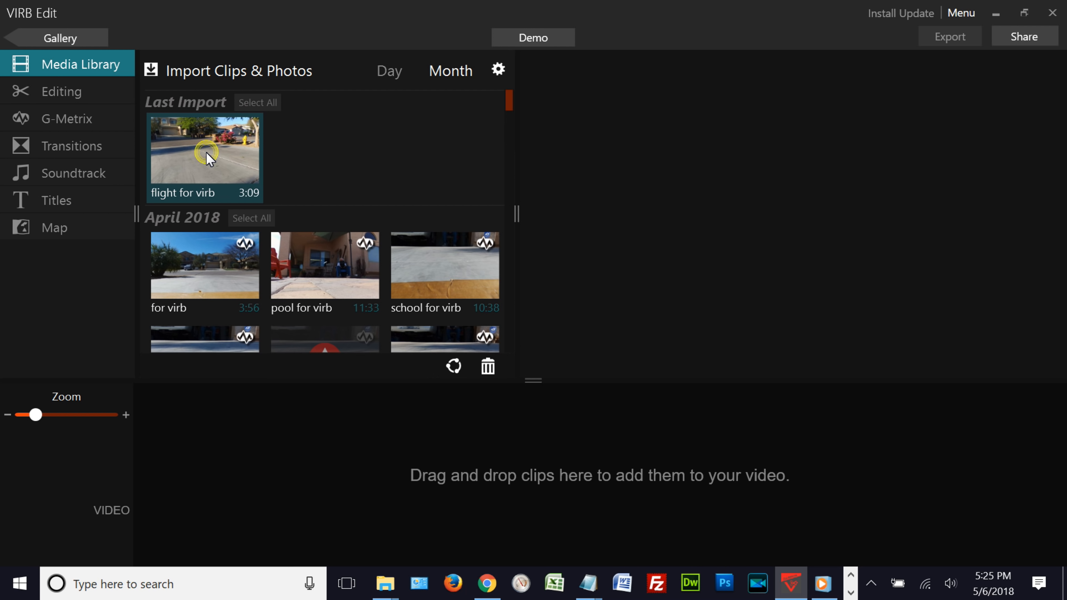
{"action": "scroll", "coordinate": [328, 340], "scroll_direction": "down", "scroll_amount": 1}
{"action": "left_click_drag", "start_coordinate": [382, 450], "coordinate": [397, 506]}
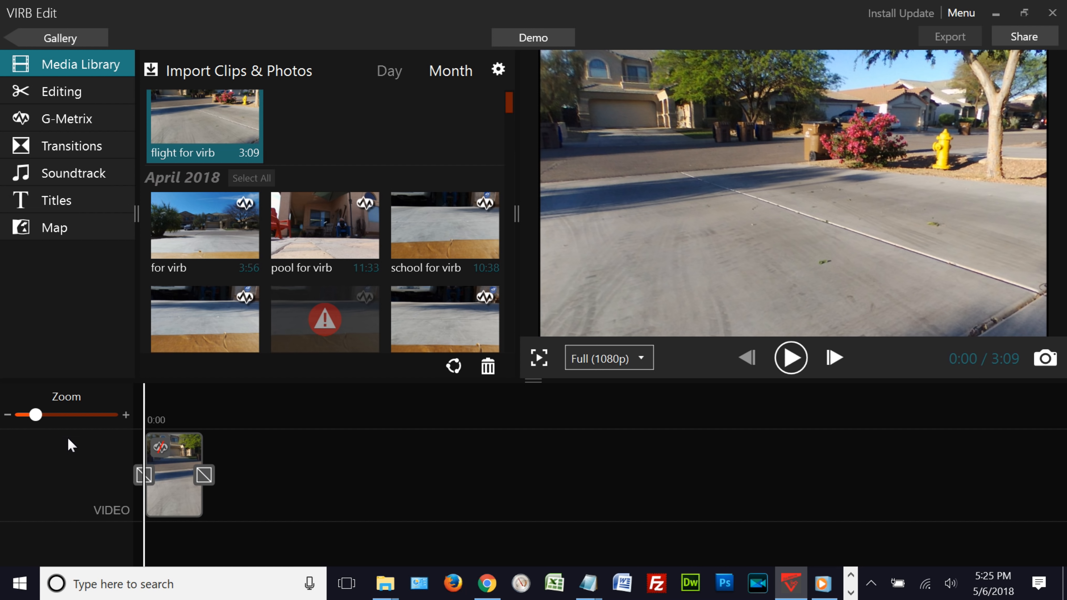
{"action": "left_click_drag", "start_coordinate": [34, 417], "coordinate": [83, 427]}
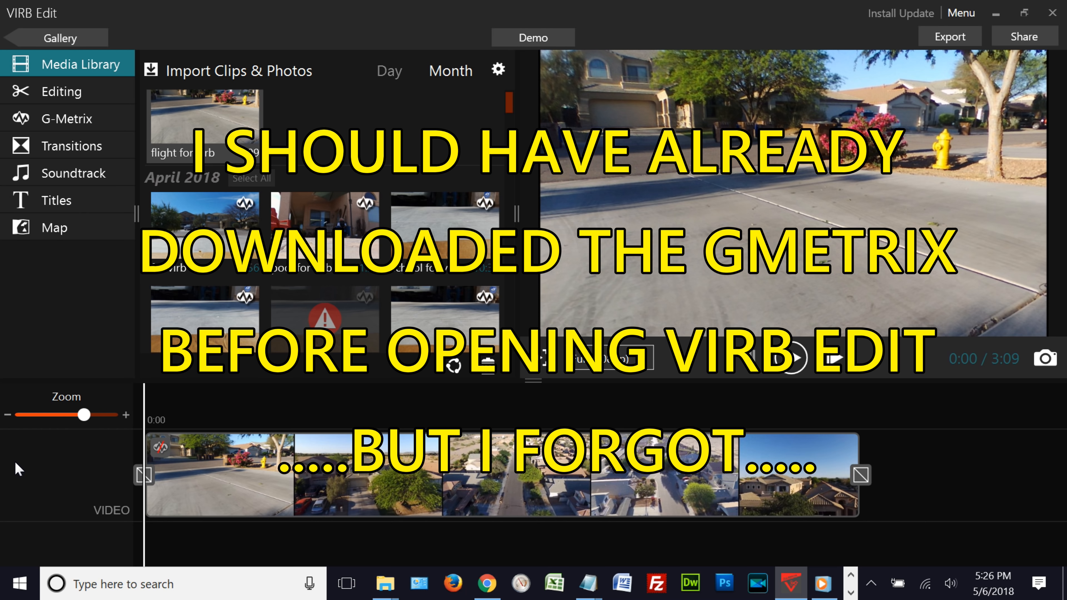
- Open FlightData Manager and load the 13 Apr 2018 07:05:53 flight from Parrot Cloud
{"action": "left_click", "coordinate": [1001, 14]}
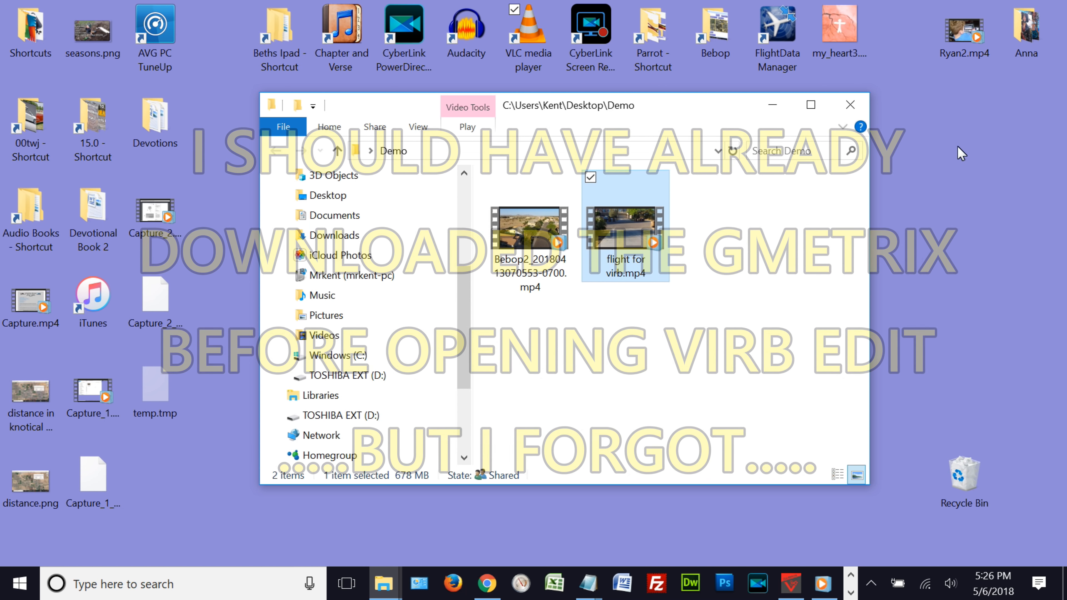
{"action": "double_click", "coordinate": [778, 32]}
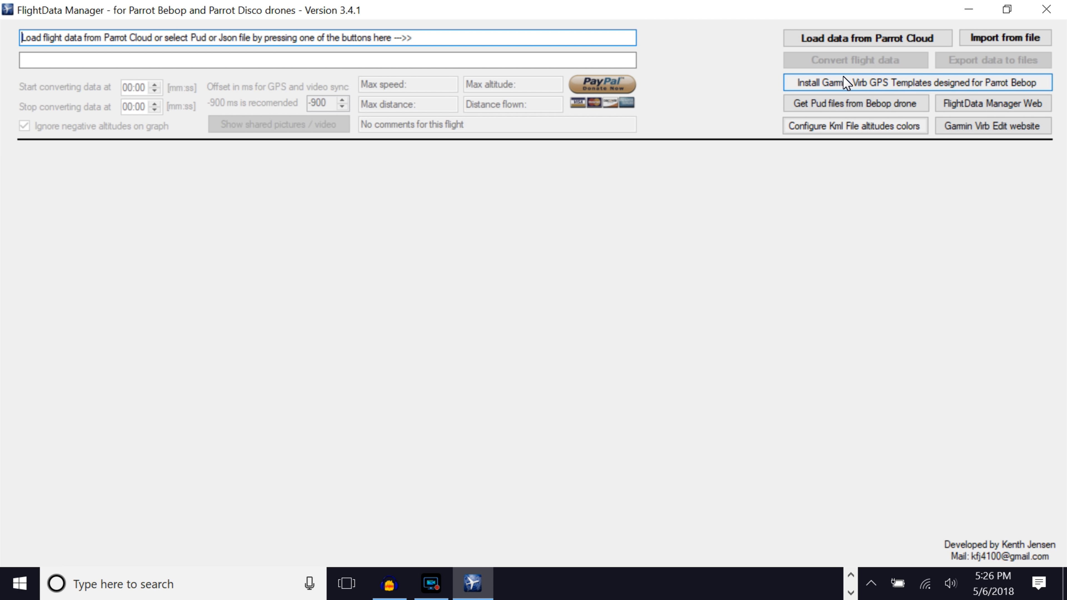
{"action": "left_click", "coordinate": [839, 42]}
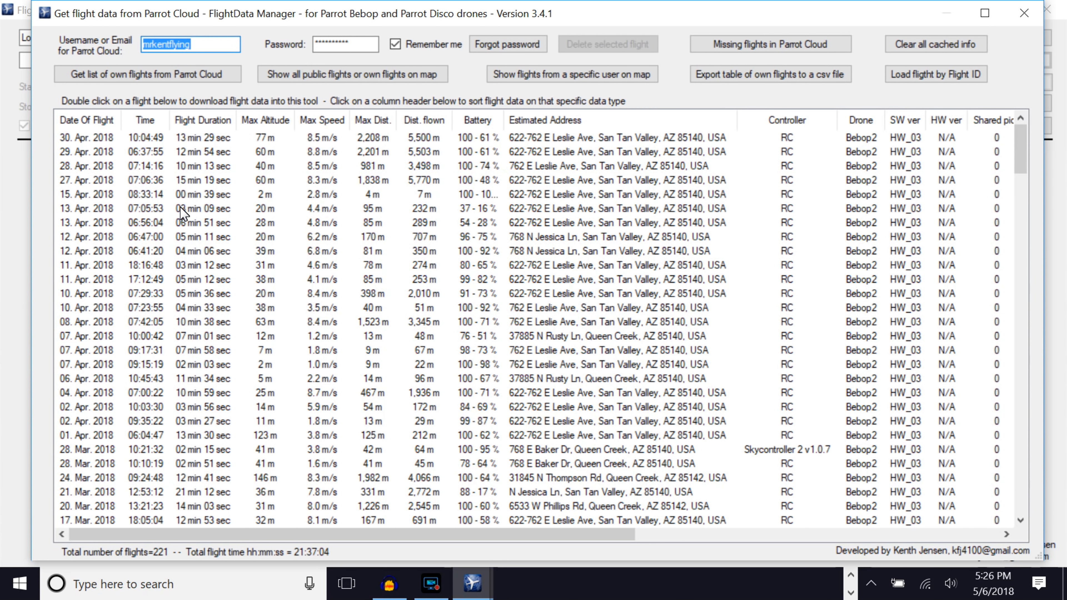
{"action": "left_click", "coordinate": [95, 207]}
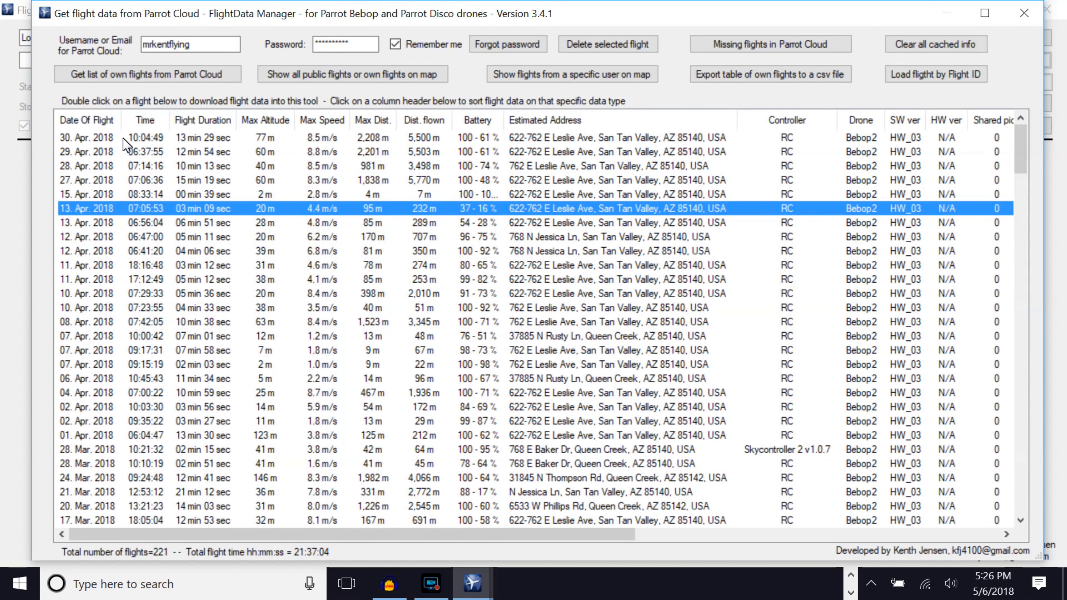
{"action": "double_click", "coordinate": [197, 141]}
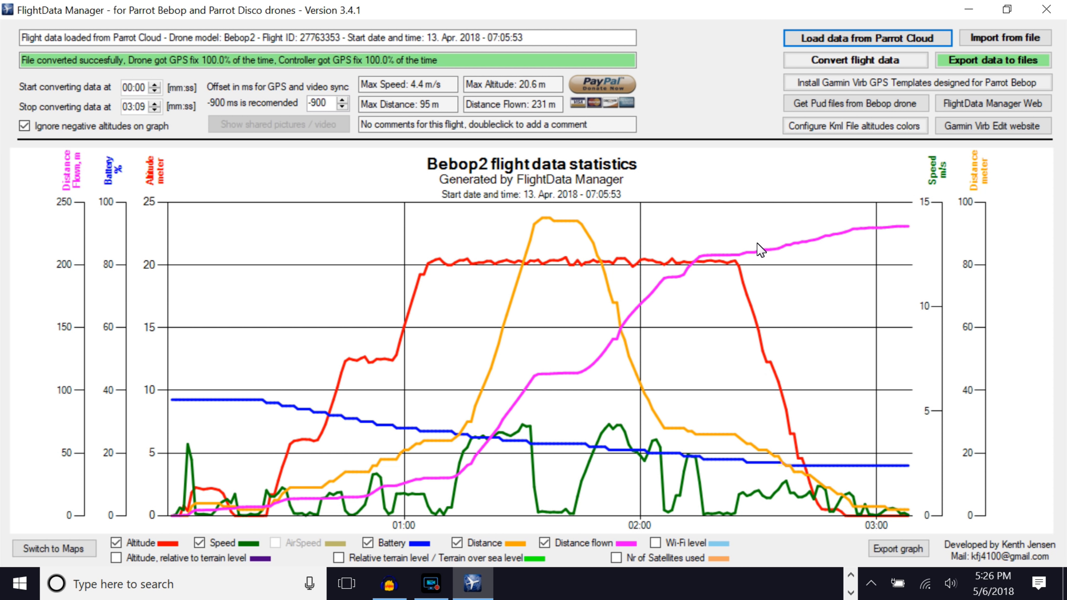
- Export the flight data files to the Desktop > Demo folder, dismissing the message and declining to open Google Earth
{"action": "left_click", "coordinate": [994, 63]}
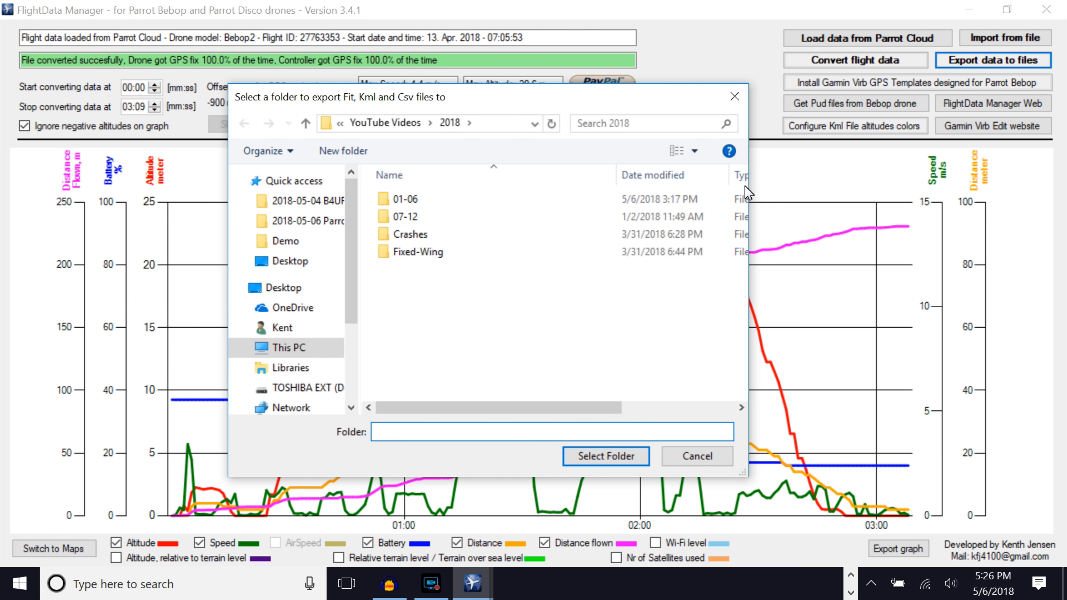
{"action": "left_click", "coordinate": [290, 288]}
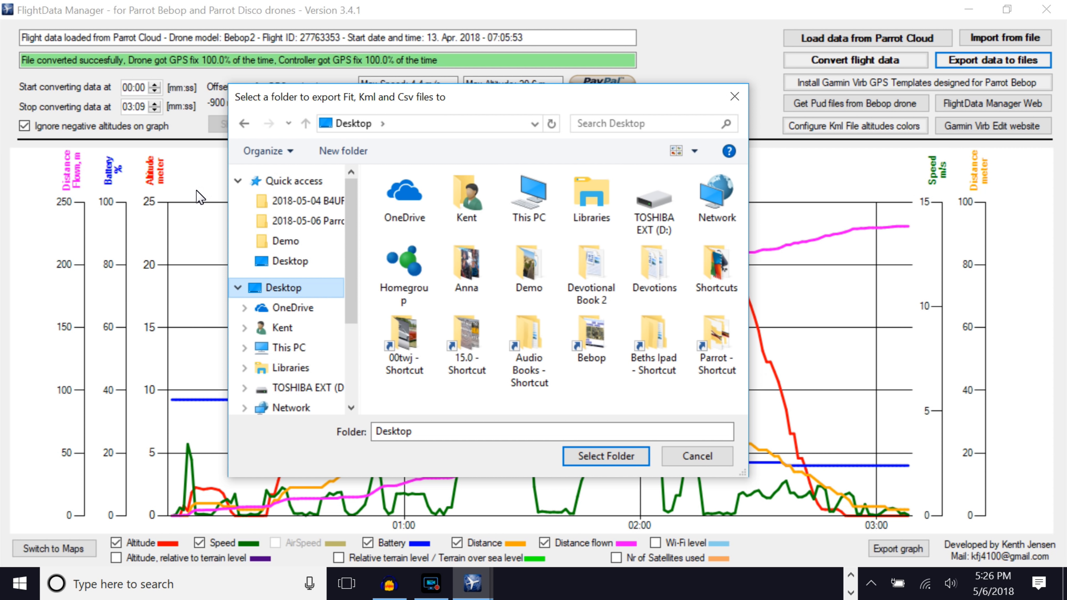
{"action": "left_click", "coordinate": [536, 271]}
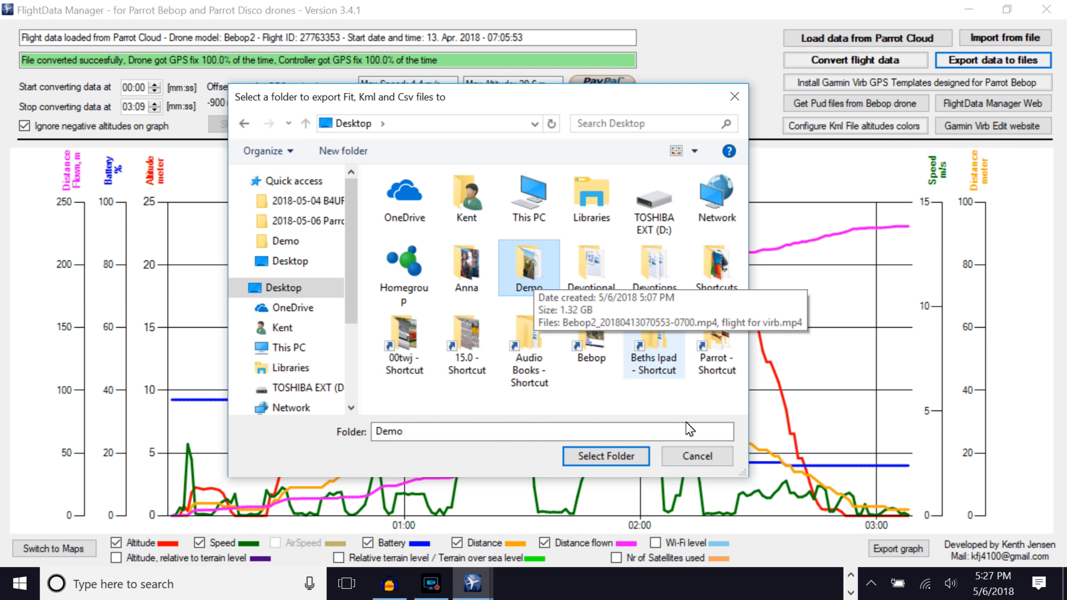
{"action": "left_click", "coordinate": [631, 463]}
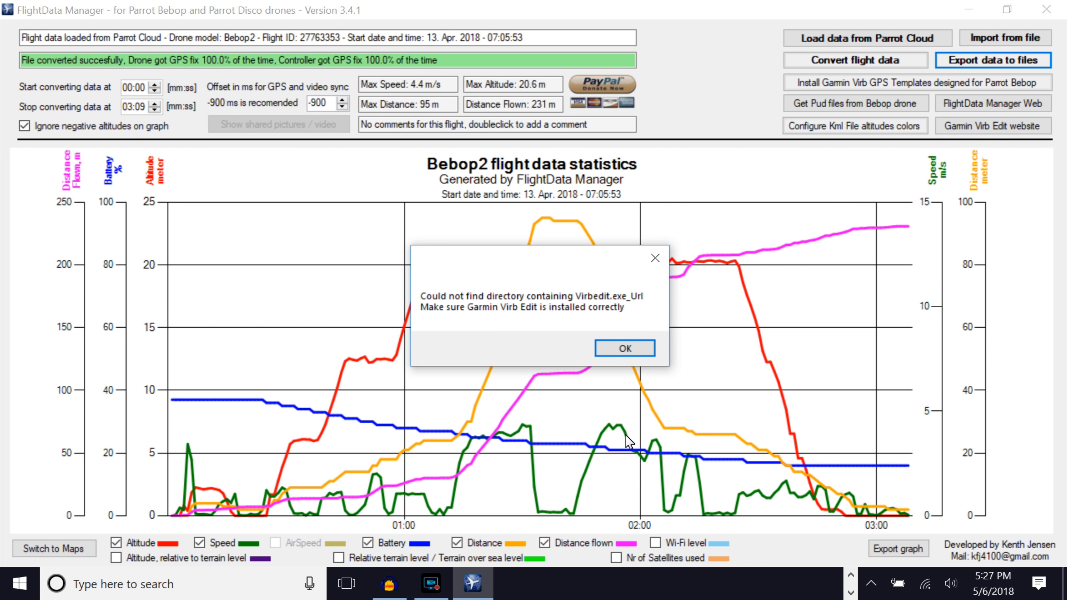
{"action": "left_click", "coordinate": [625, 349]}
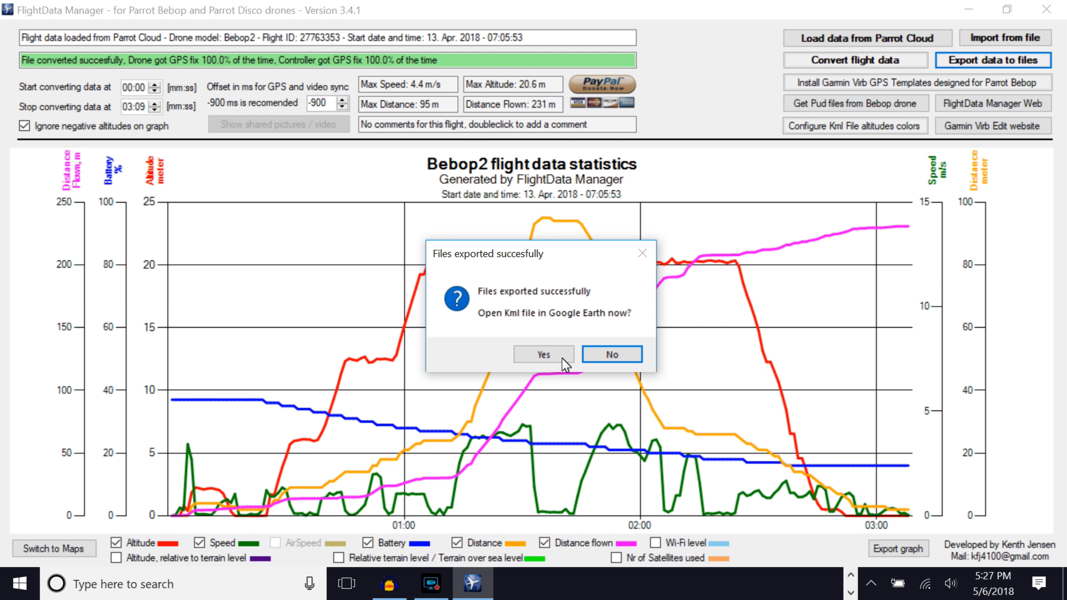
{"action": "left_click", "coordinate": [624, 355]}
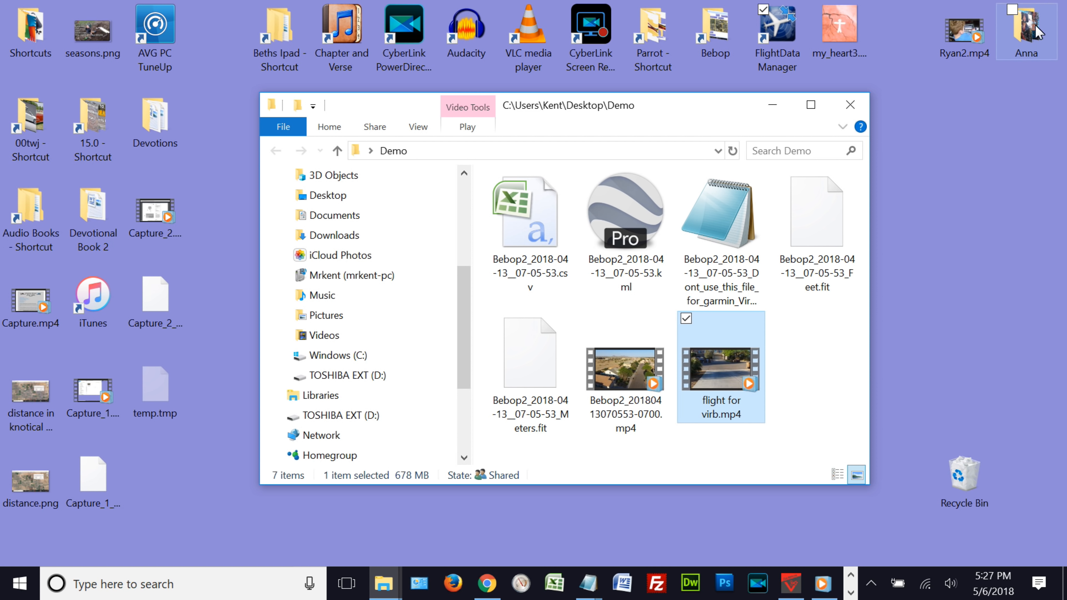
- Review the exported files in the Desktop Demo folder and return to VIRB Edit
{"action": "left_click", "coordinate": [775, 108]}
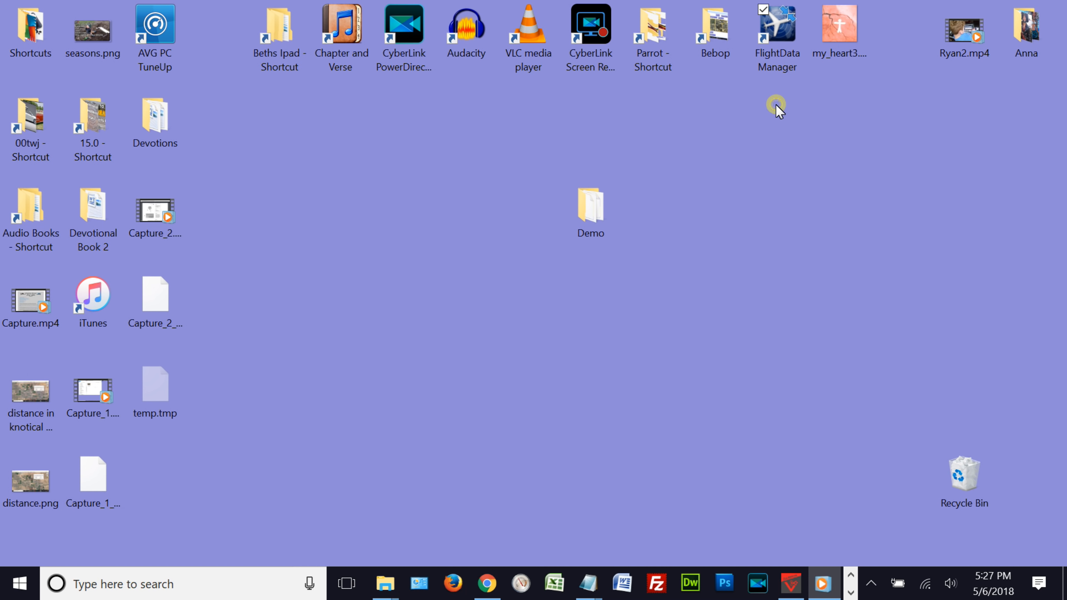
{"action": "double_click", "coordinate": [592, 208]}
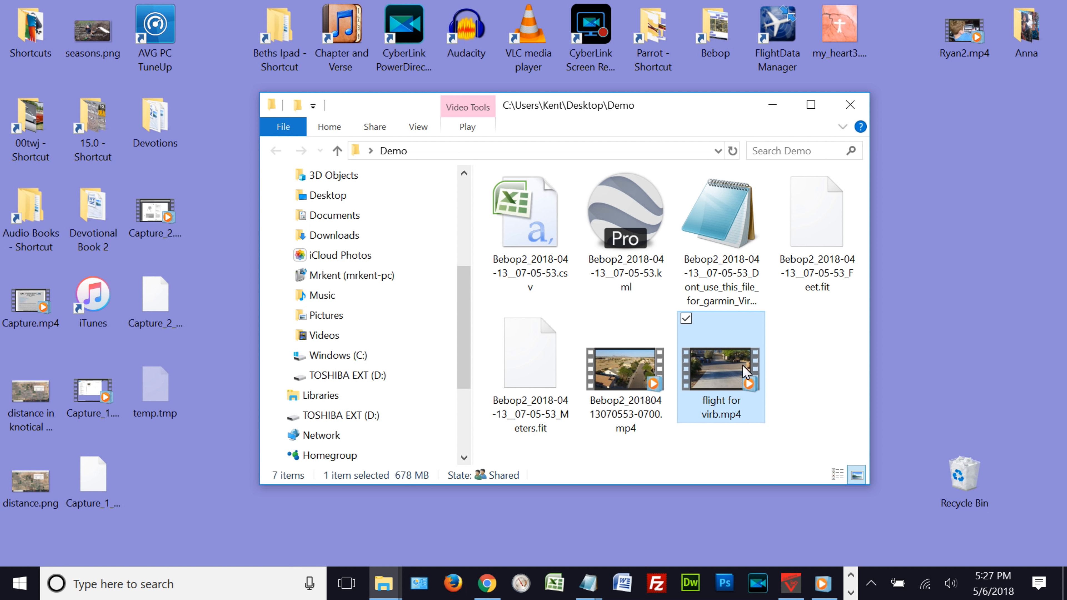
{"action": "left_click", "coordinate": [791, 585]}
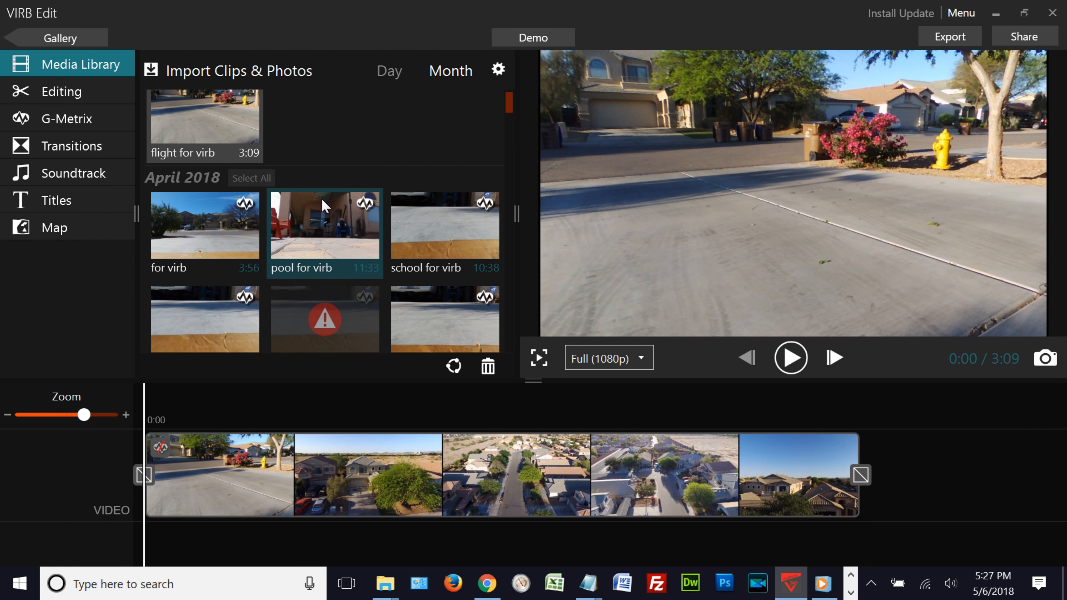
- Import the G-Metrix log Bebop2_2018-04-13__07-05-53_Feet.fit from the Desktop Demo folder for the clip
{"action": "left_click", "coordinate": [80, 122]}
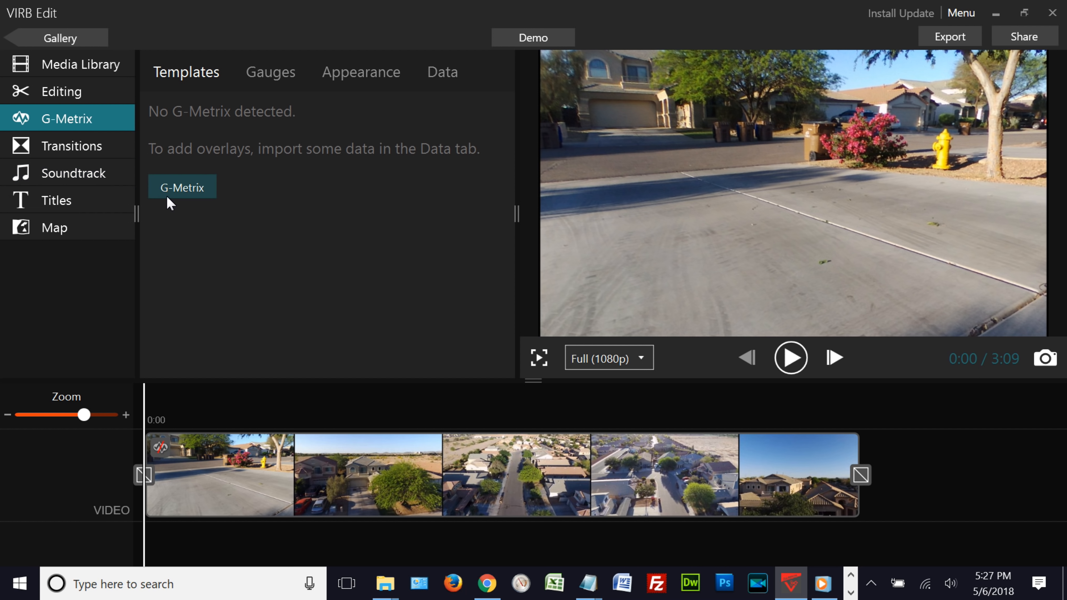
{"action": "left_click", "coordinate": [185, 190]}
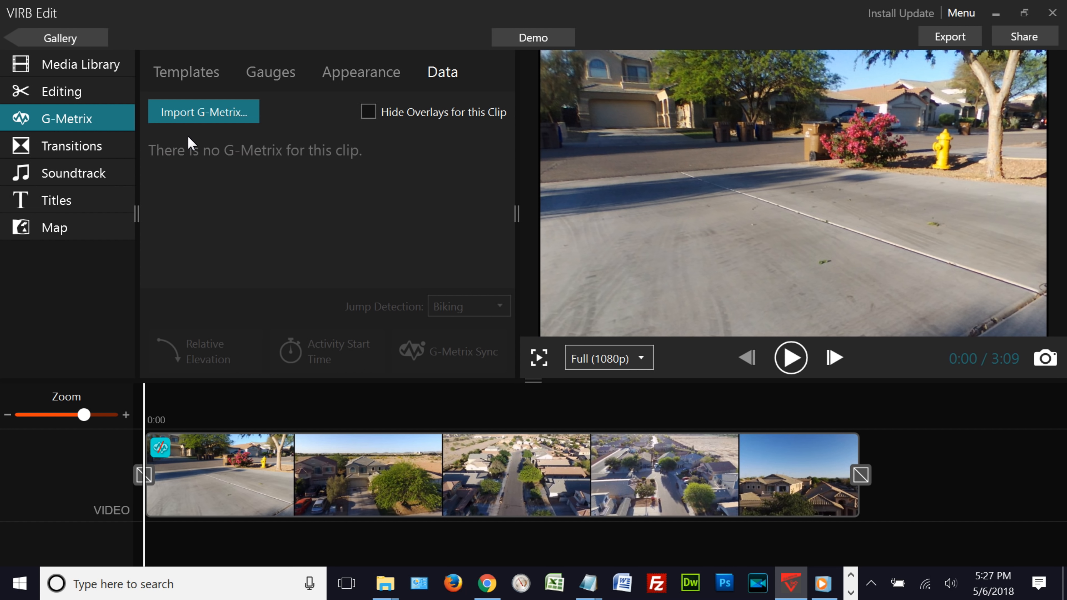
{"action": "left_click", "coordinate": [213, 110]}
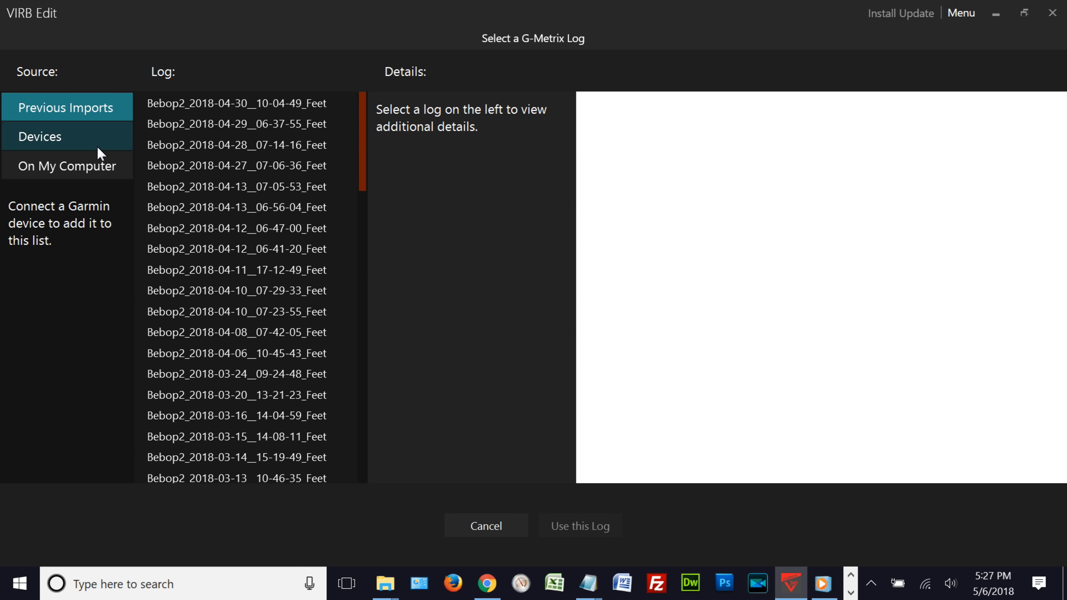
{"action": "left_click", "coordinate": [83, 168]}
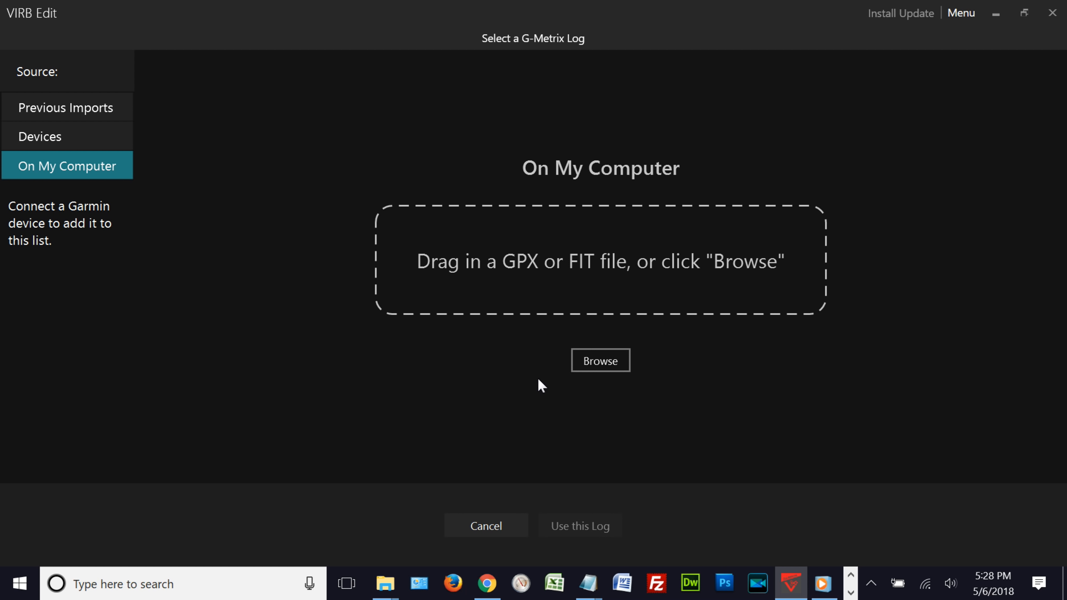
{"action": "left_click", "coordinate": [604, 358]}
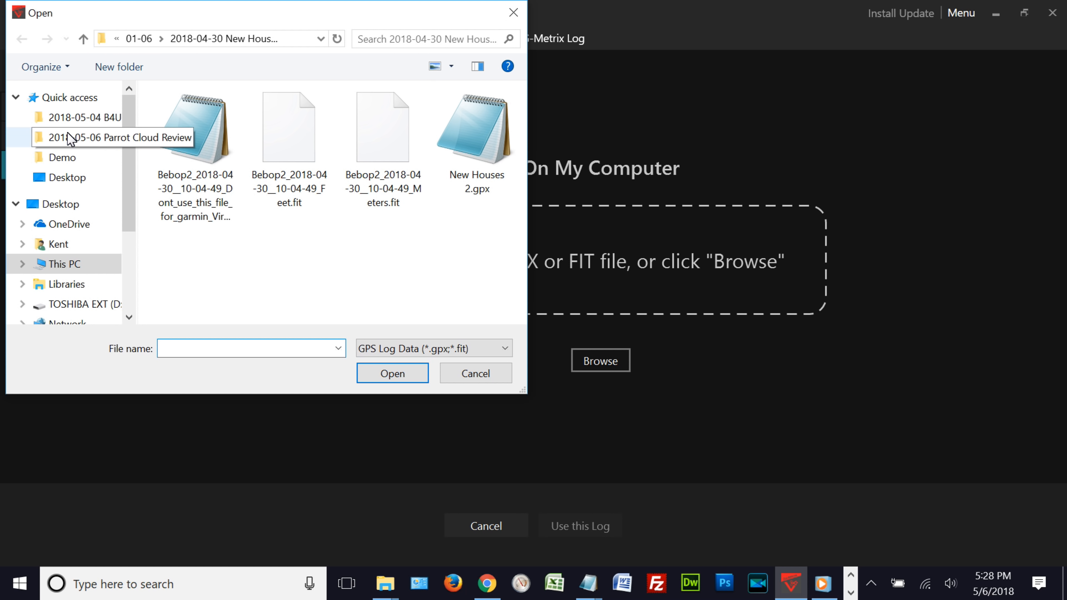
{"action": "left_click", "coordinate": [61, 205]}
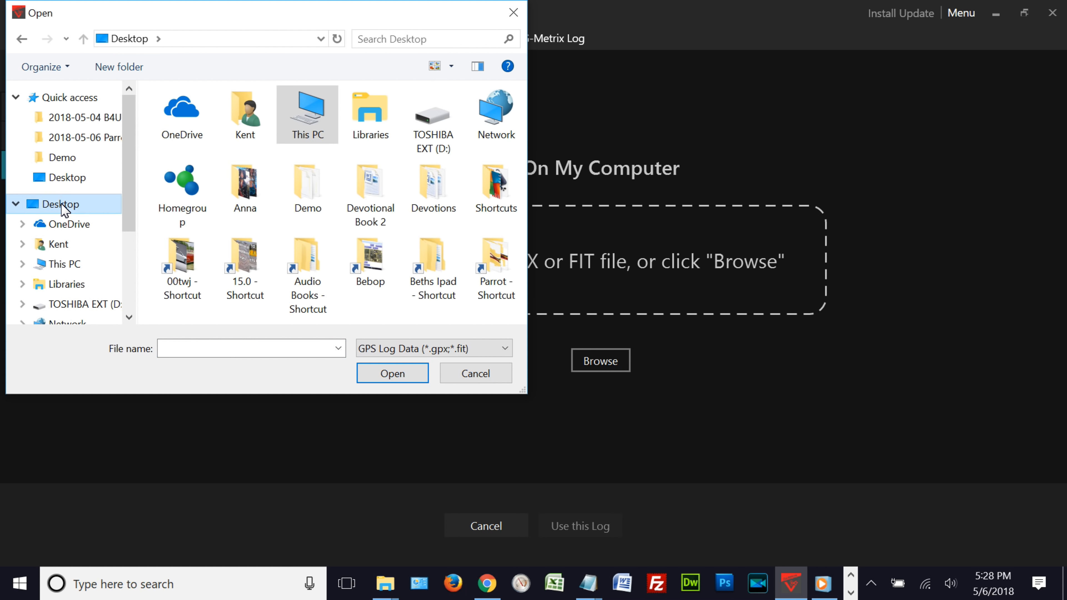
{"action": "double_click", "coordinate": [308, 180]}
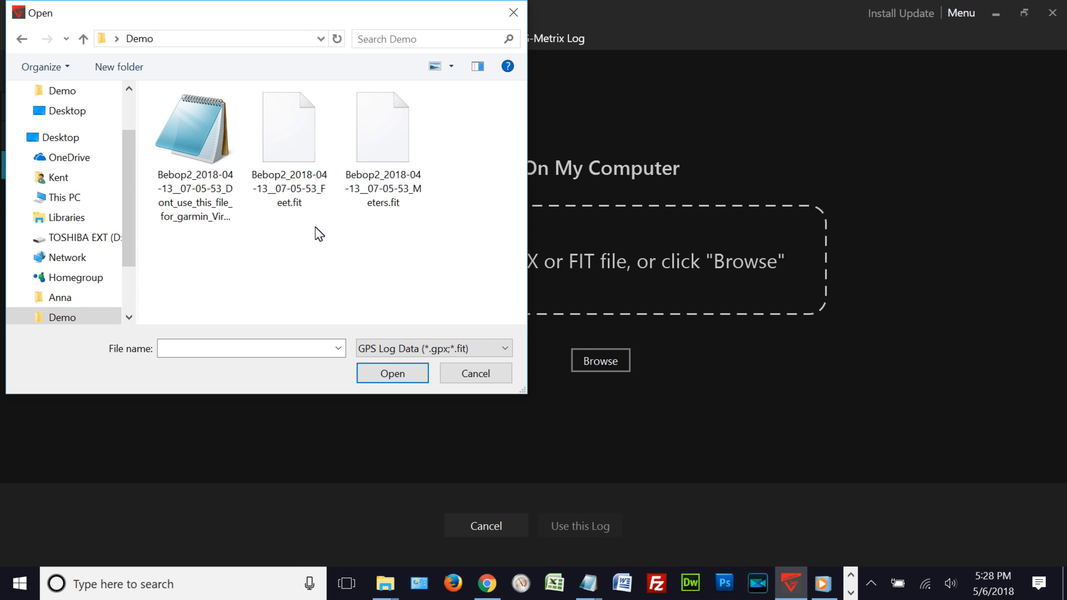
{"action": "left_click", "coordinate": [289, 145]}
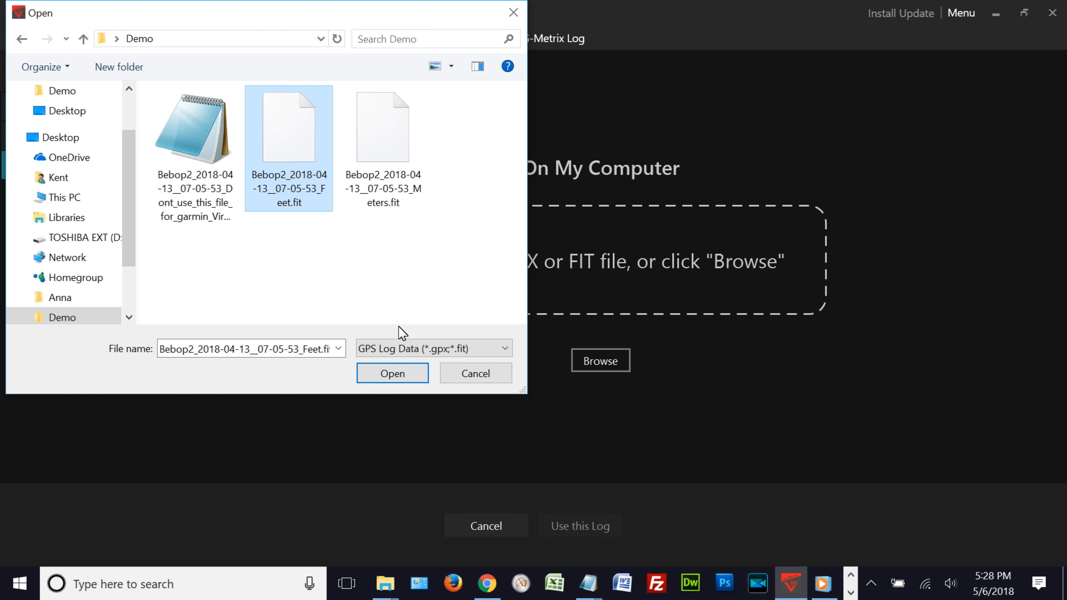
{"action": "left_click", "coordinate": [402, 371]}
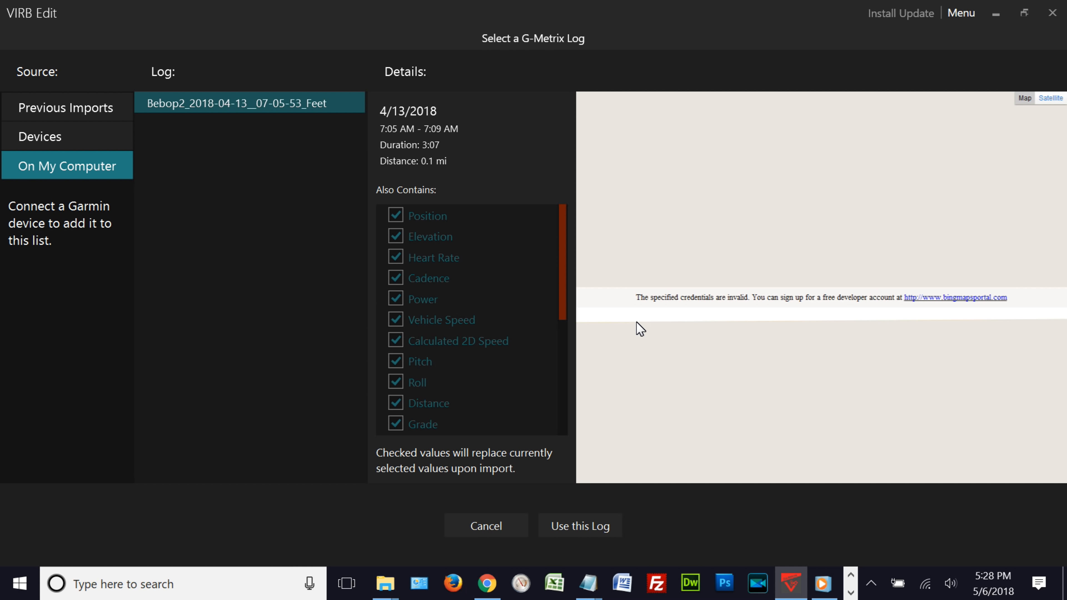
{"action": "left_click", "coordinate": [580, 533]}
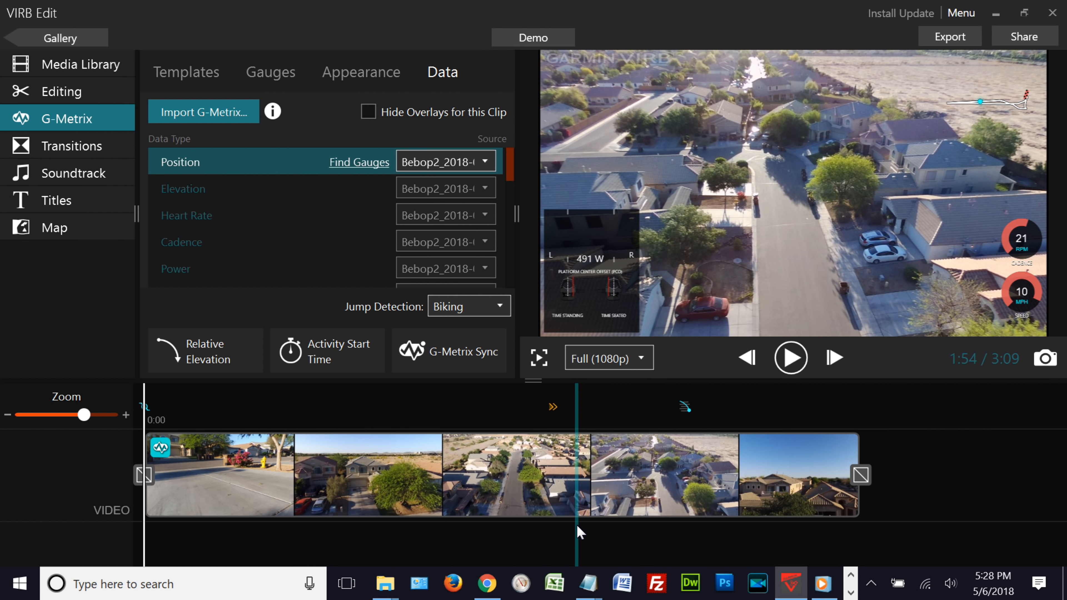
- Apply the Bebop 09 feet G-Metrix template to the clip
{"action": "left_click_drag", "start_coordinate": [578, 526], "coordinate": [577, 526]}
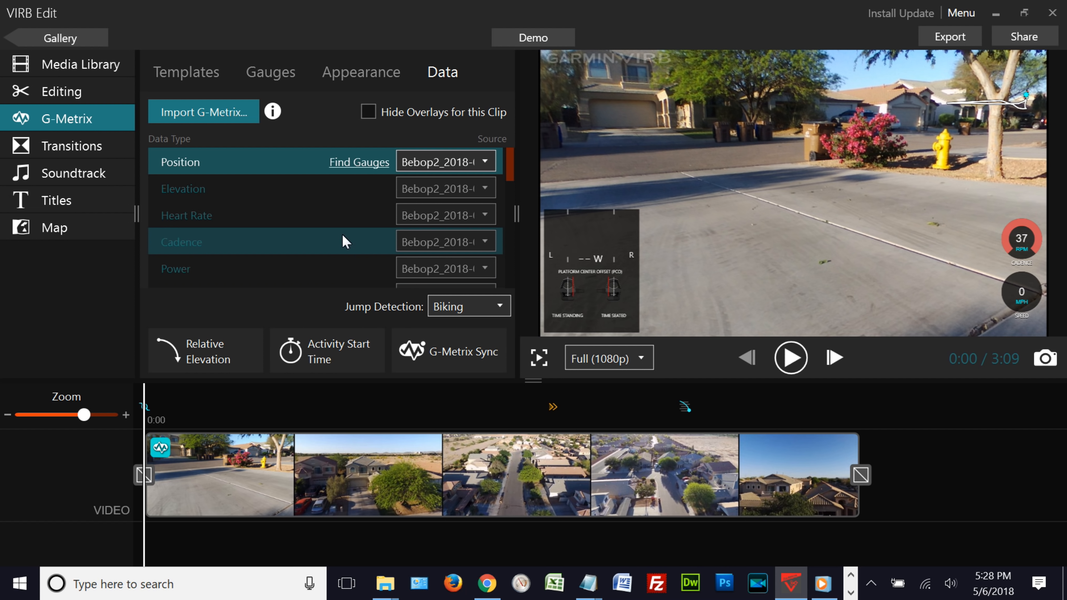
{"action": "left_click", "coordinate": [192, 77]}
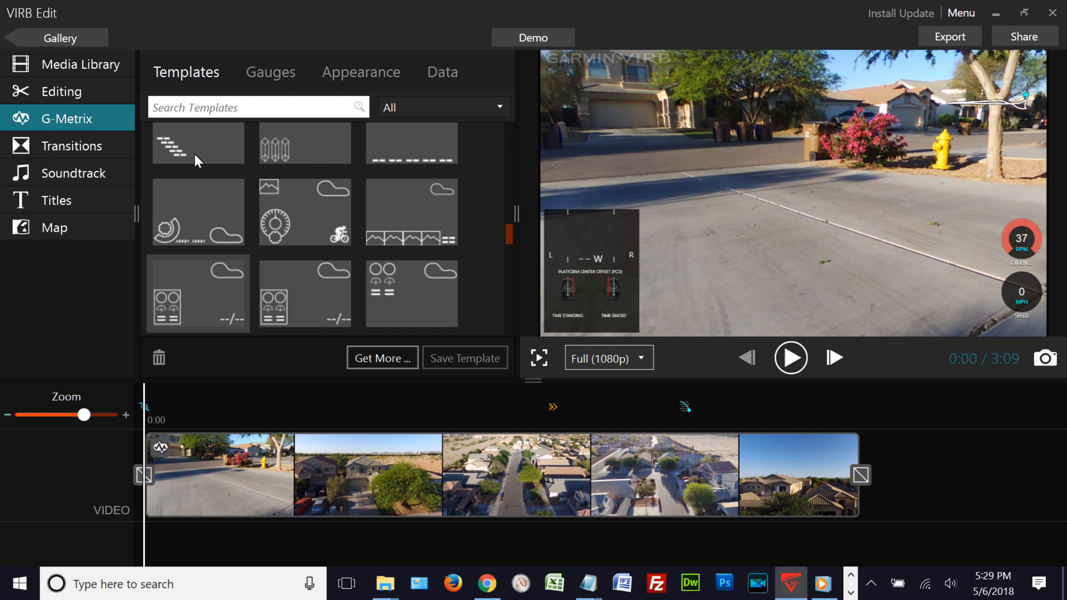
{"action": "left_click_drag", "start_coordinate": [508, 233], "coordinate": [510, 289]}
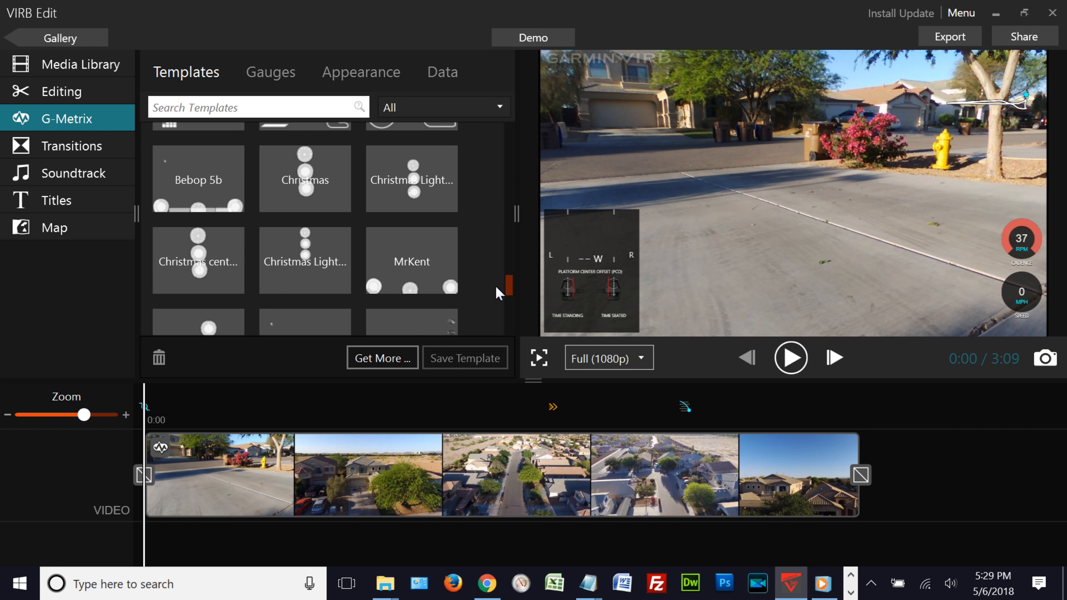
{"action": "left_click_drag", "start_coordinate": [512, 289], "coordinate": [509, 307]}
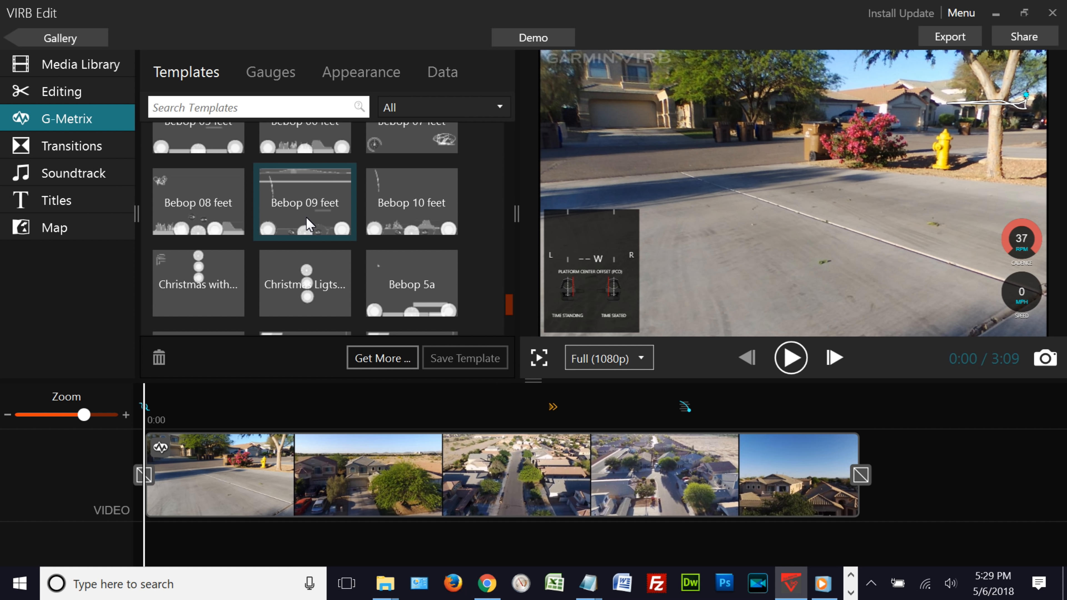
{"action": "left_click", "coordinate": [303, 206]}
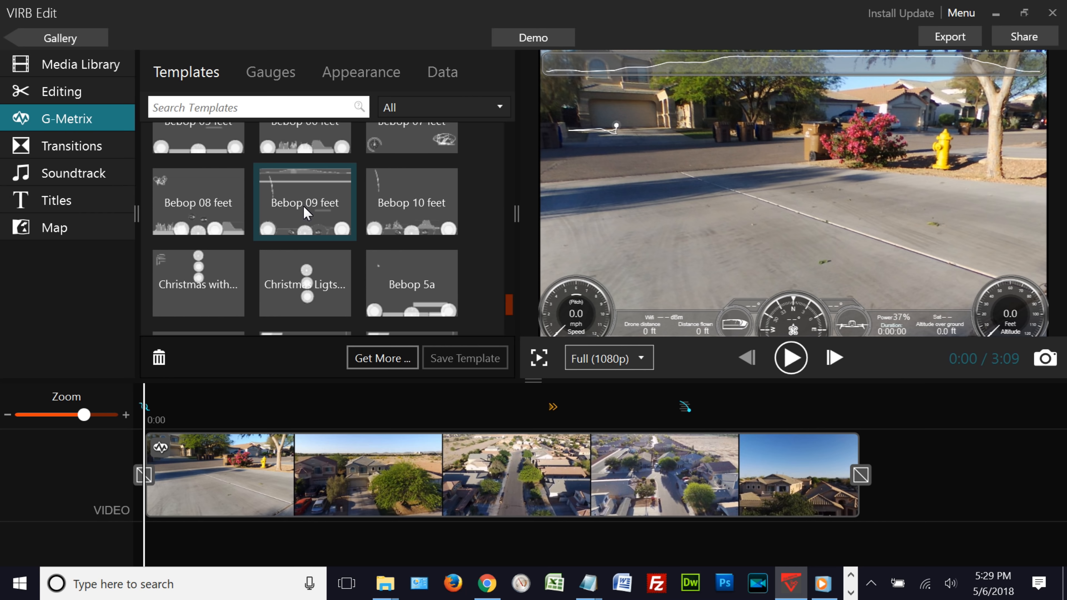
- Play the clip preview with the gauge overlays
{"action": "left_click_drag", "start_coordinate": [664, 391], "coordinate": [834, 395]}
{"action": "left_click_drag", "start_coordinate": [1044, 397], "coordinate": [433, 477]}
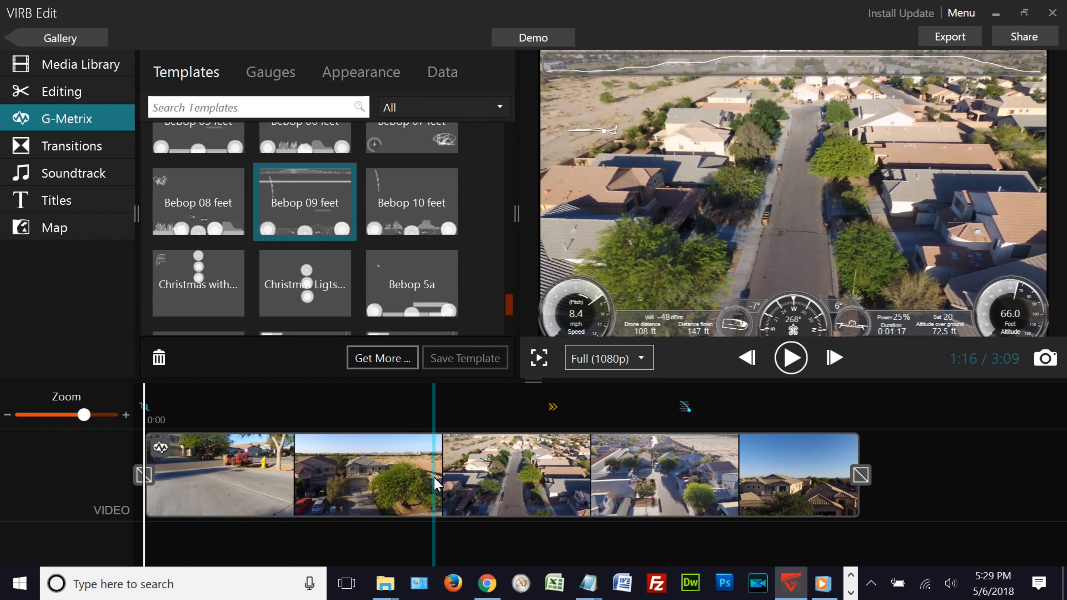
{"action": "left_click", "coordinate": [796, 366]}
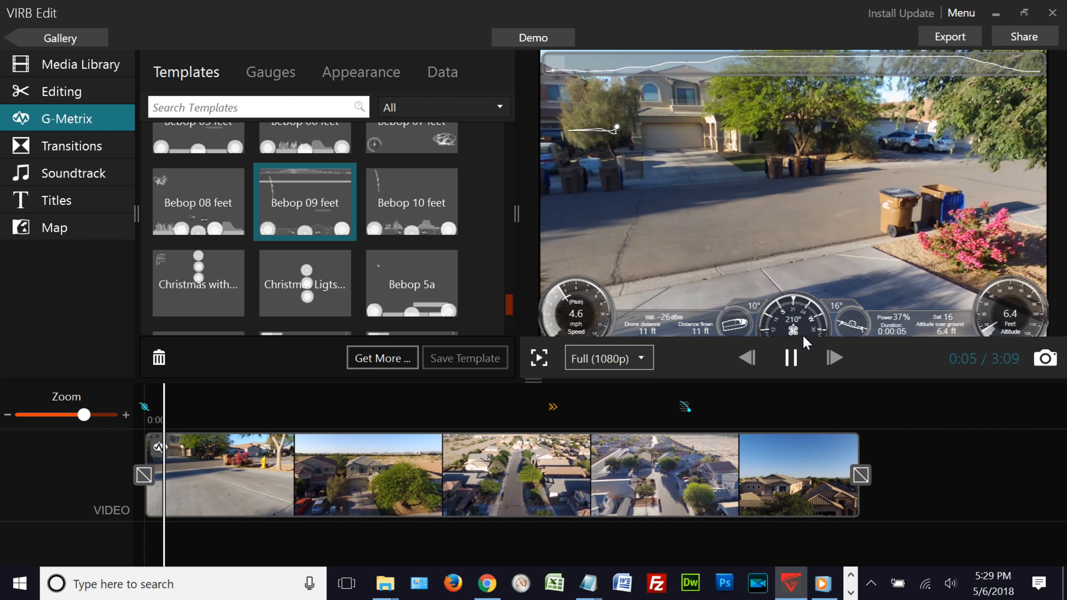
- Pause the clip preview and open the Export Video to MP4 screen
{"action": "left_click", "coordinate": [792, 361]}
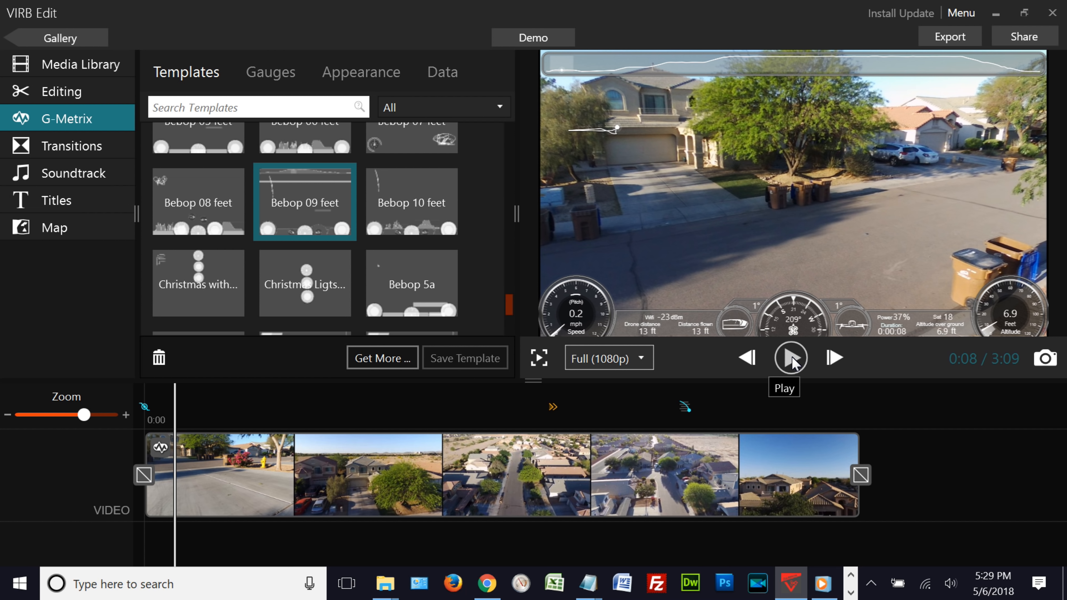
{"action": "left_click", "coordinate": [952, 38]}
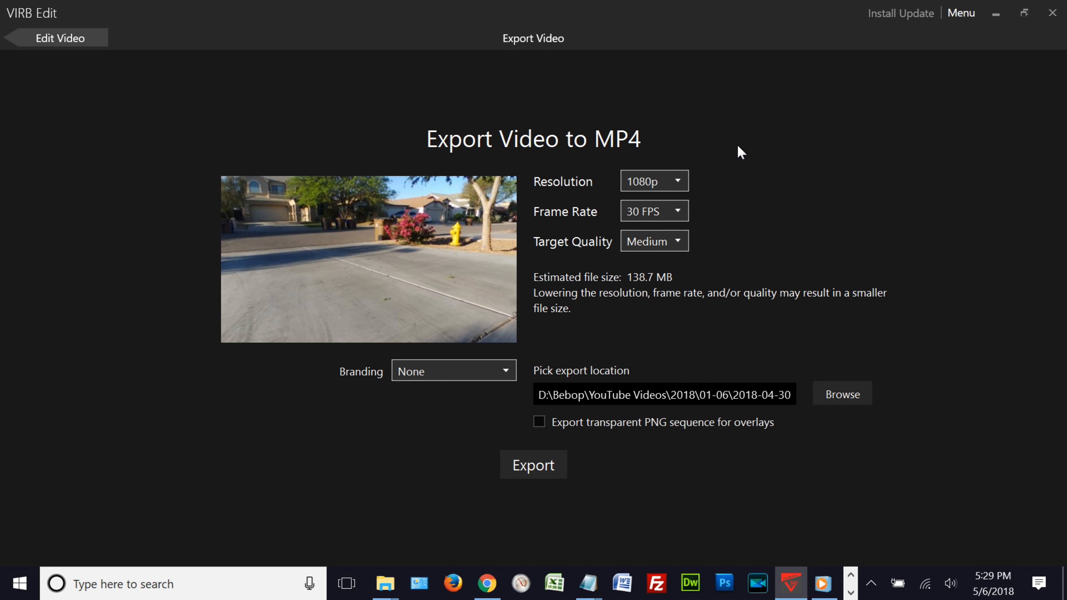
- Check the available resolution and frame rate options, keeping 1080p and 30 FPS
{"action": "left_click", "coordinate": [681, 180]}
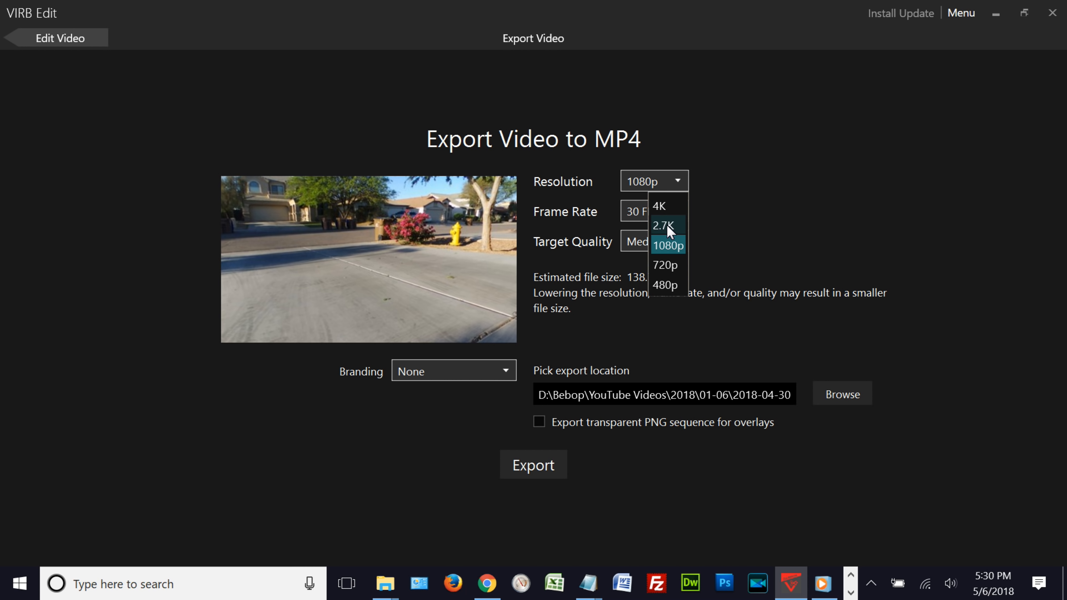
{"action": "left_click", "coordinate": [676, 180]}
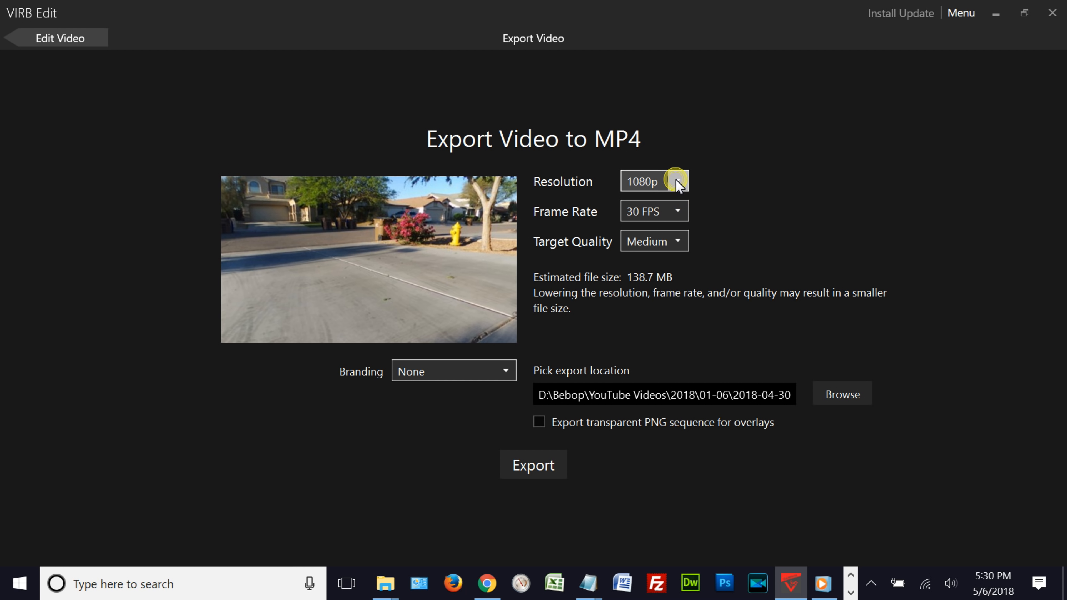
{"action": "left_click", "coordinate": [678, 212]}
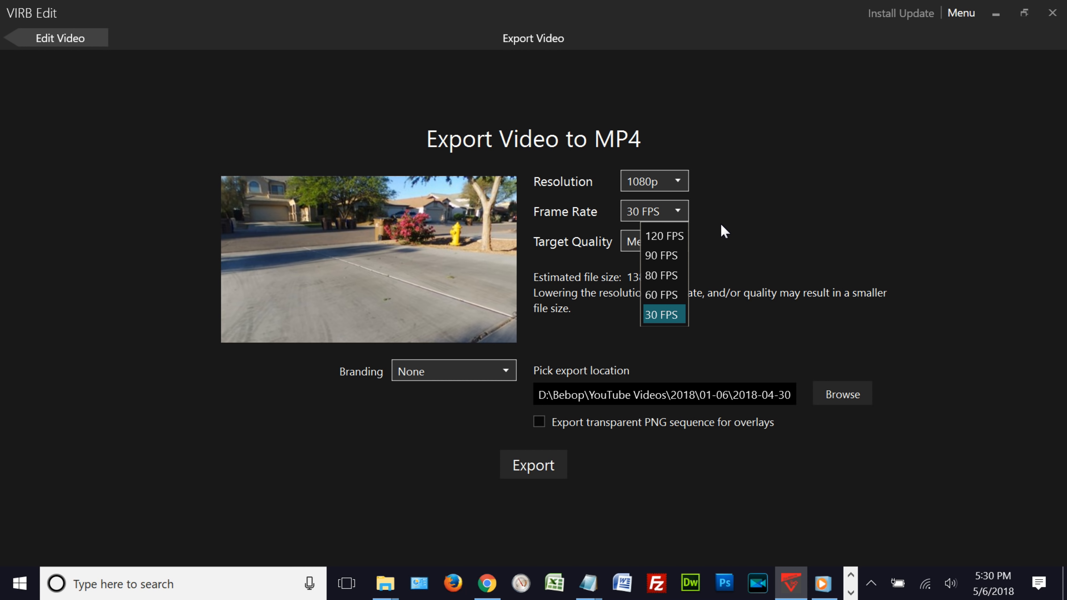
{"action": "left_click", "coordinate": [679, 211]}
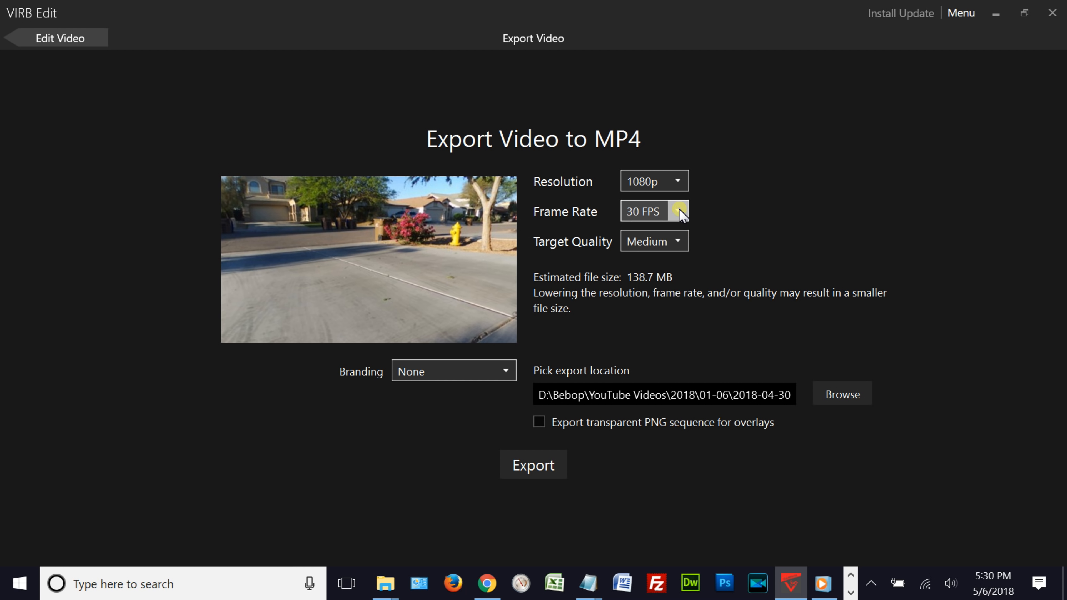